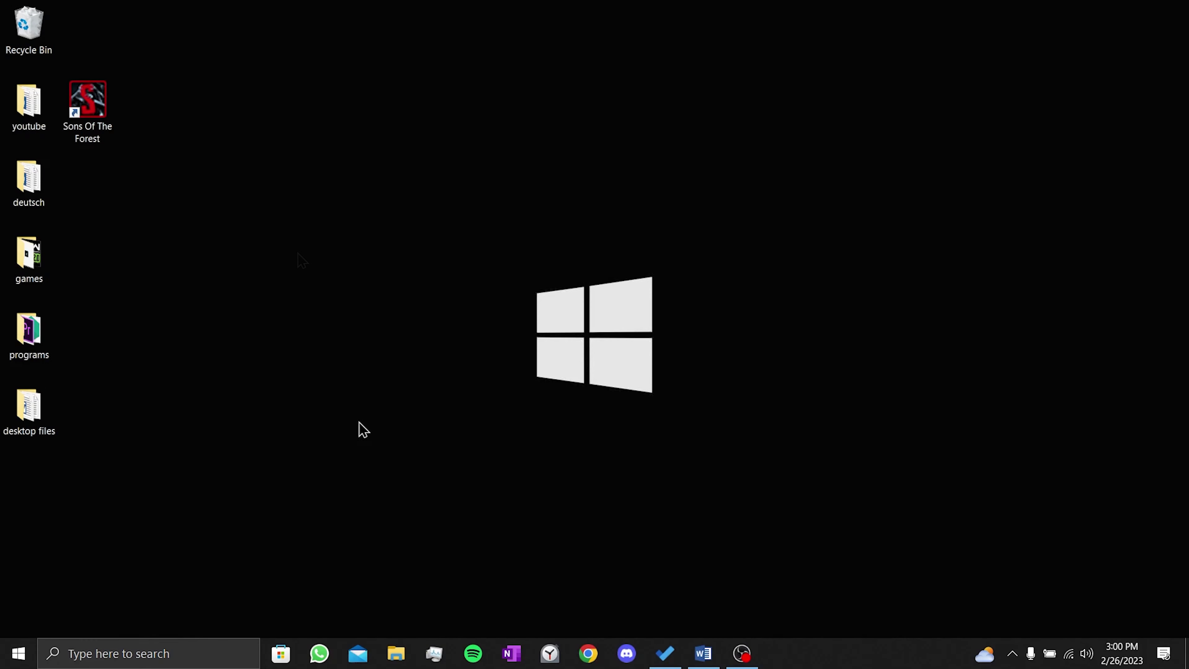
Open File Explorer and go into Local Disk (D:)
click(401, 660)
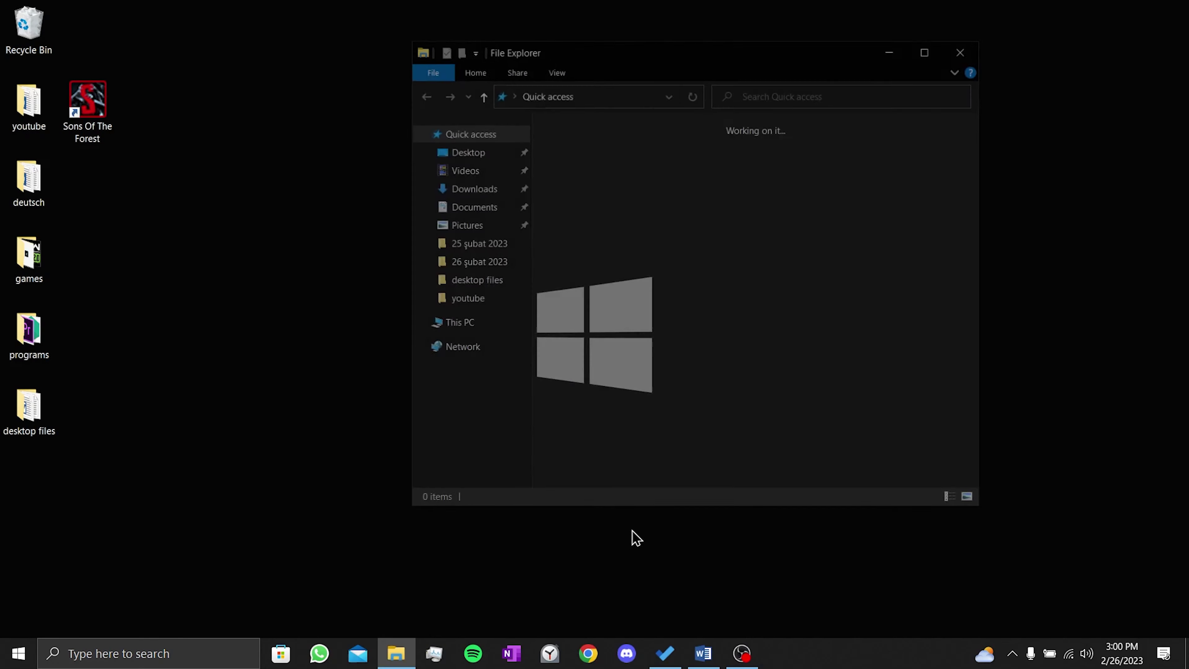
click(457, 324)
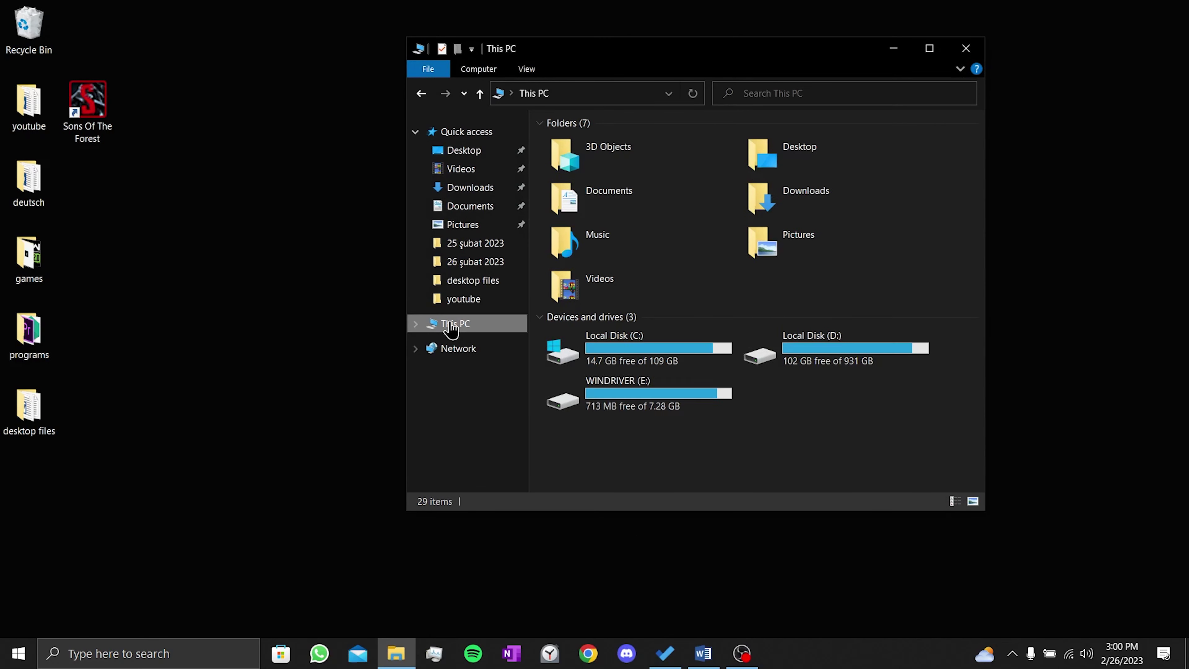
click(661, 366)
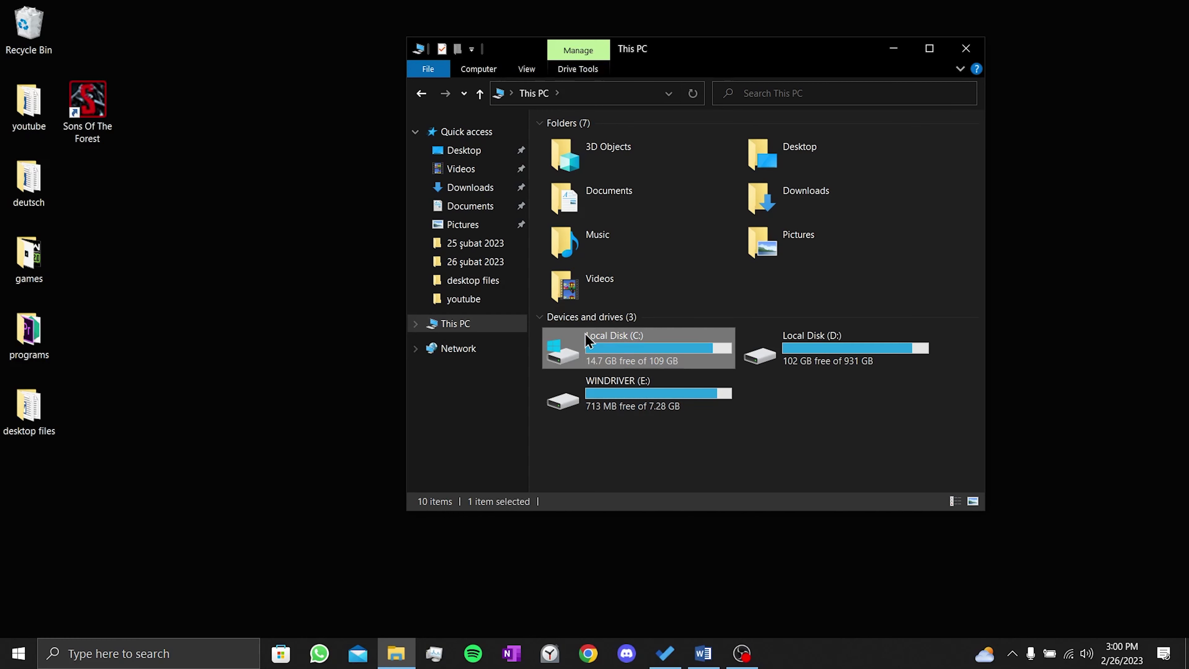
click(850, 346)
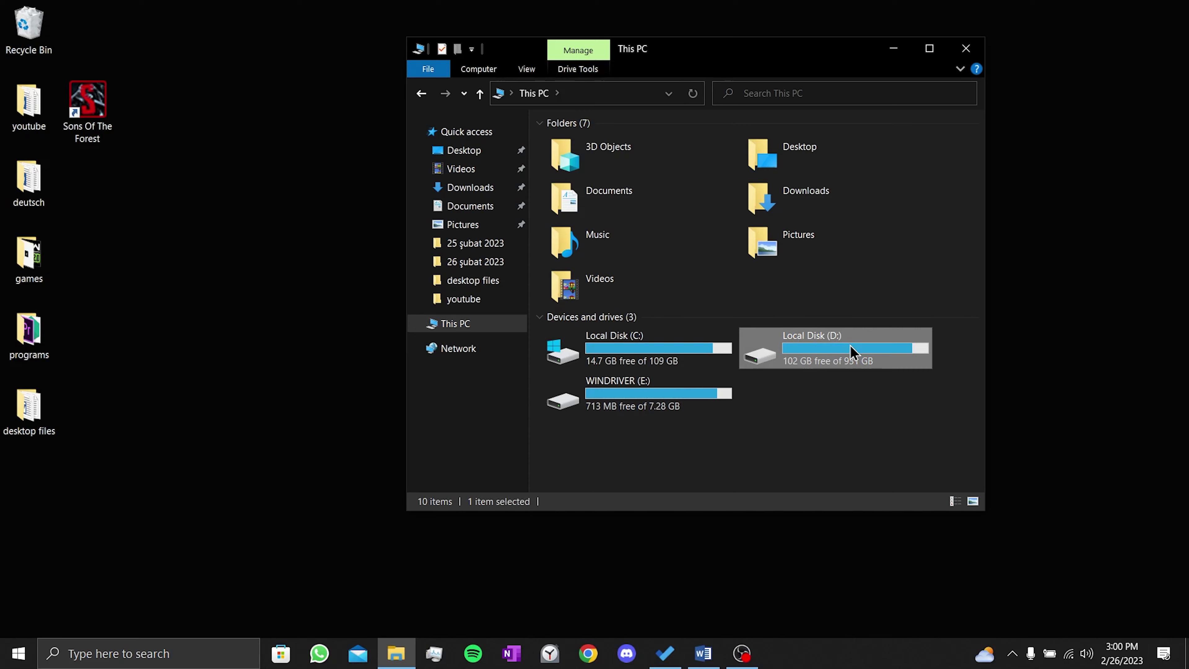
double_click(851, 352)
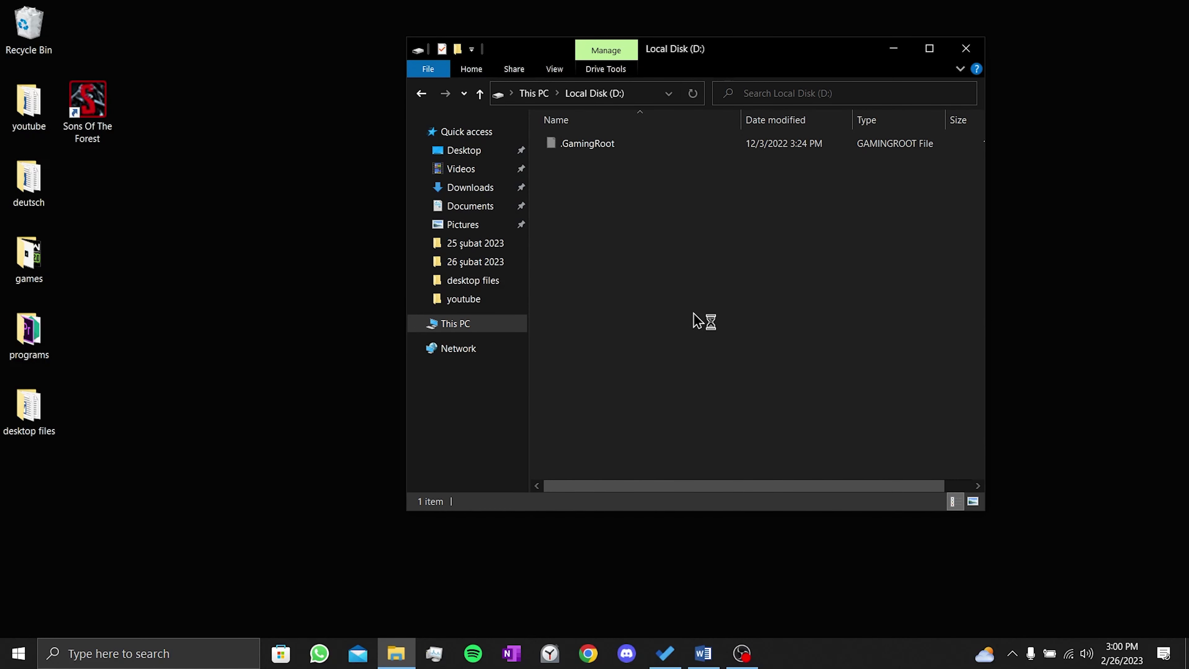
Go through Steam > steamapps > common > Sons Of The Forest and select SonsOfTheForest
scroll(655, 318, down, 4)
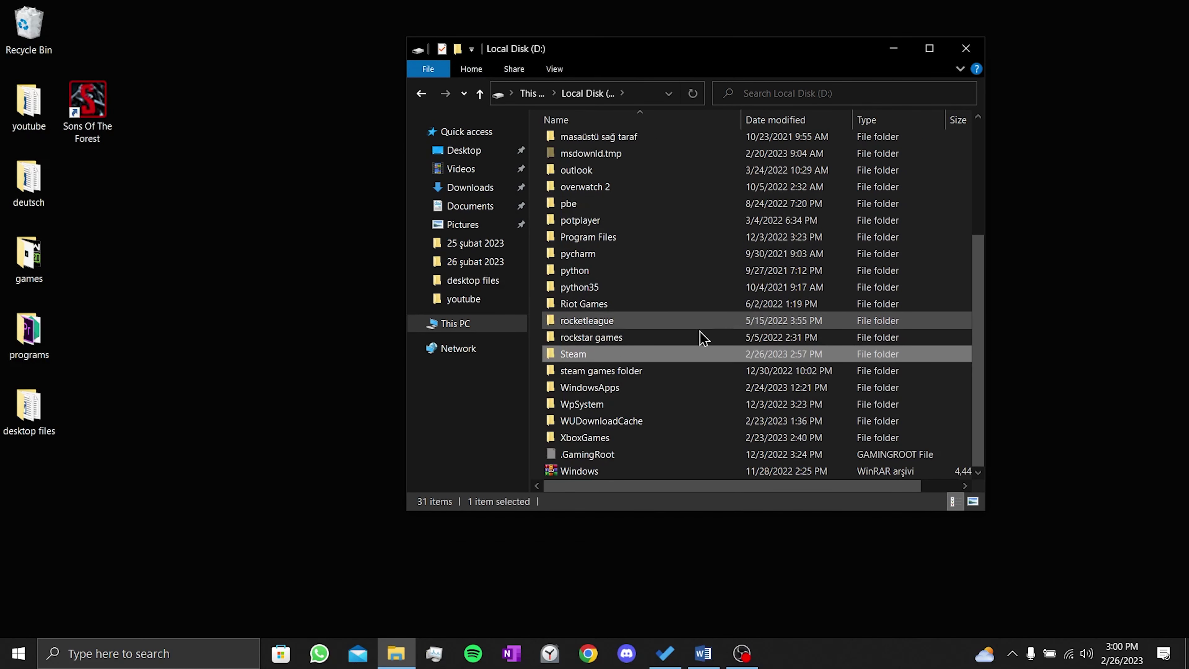
click(591, 355)
double_click(581, 355)
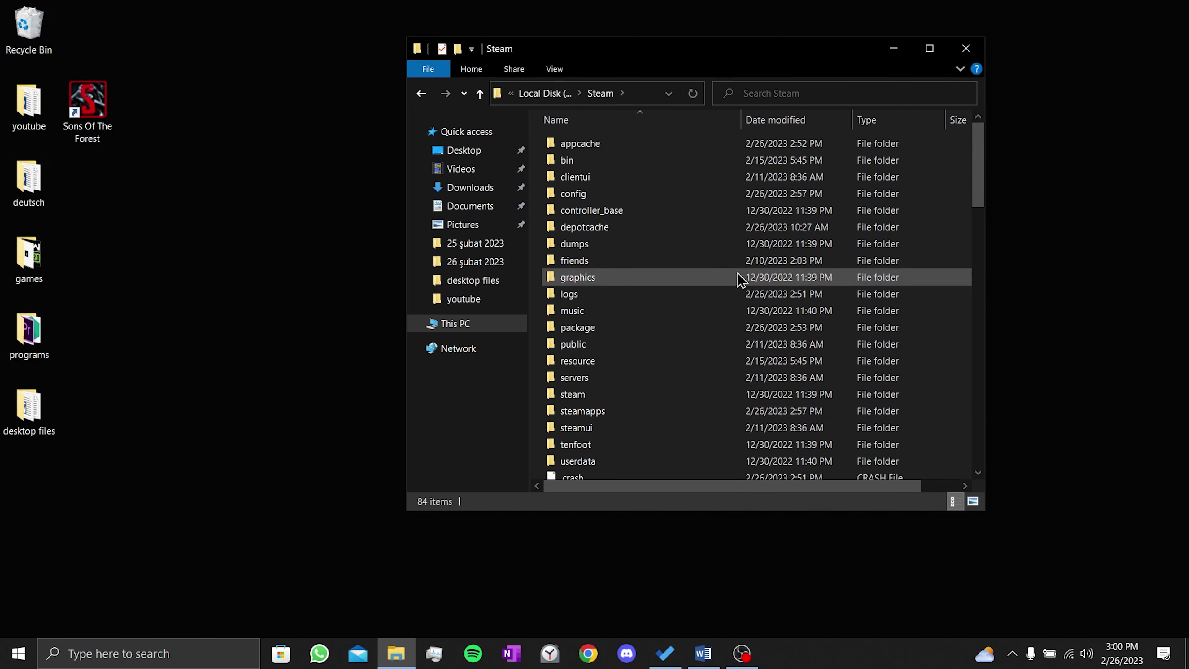
double_click(594, 412)
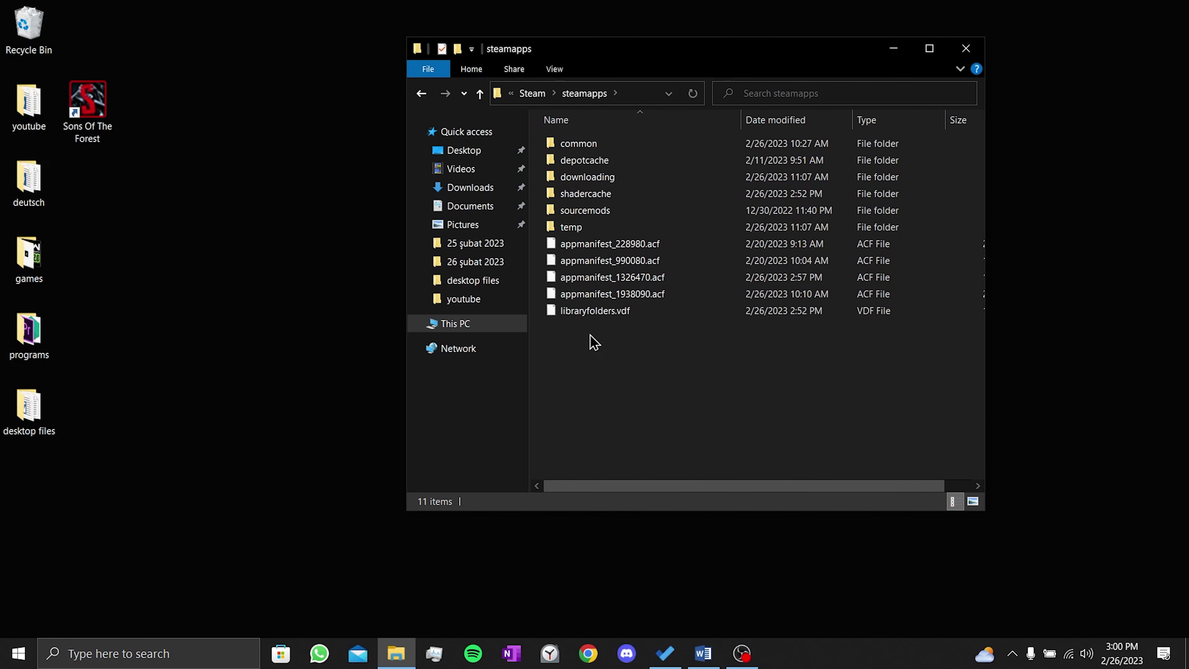
double_click(558, 146)
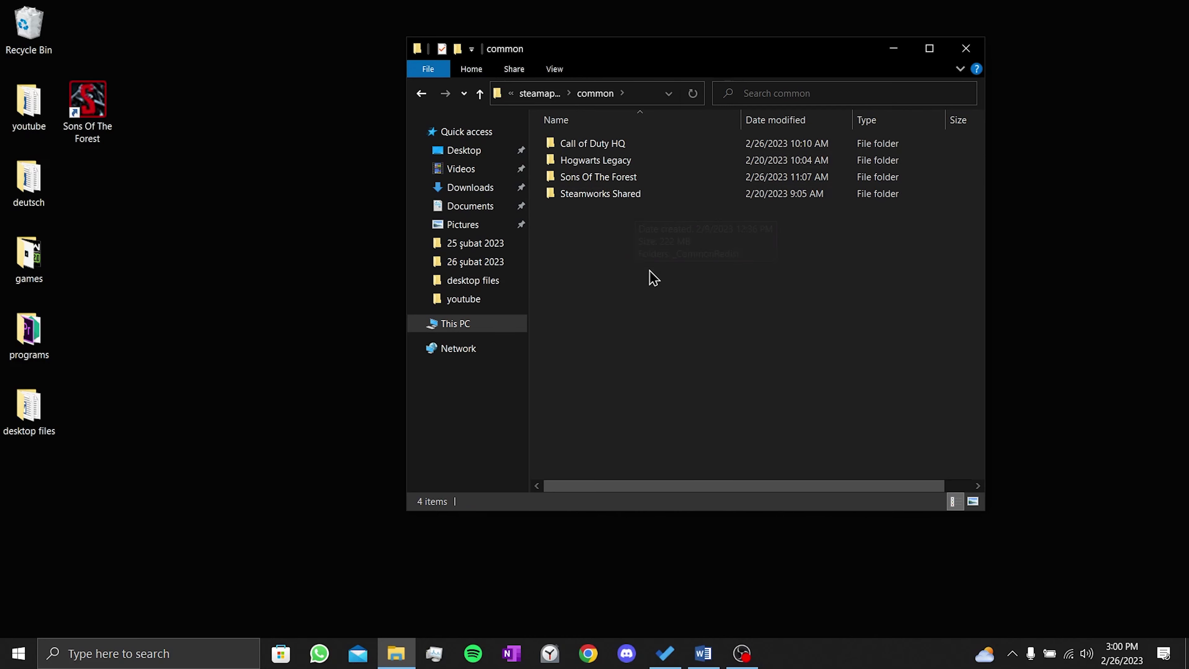
double_click(582, 178)
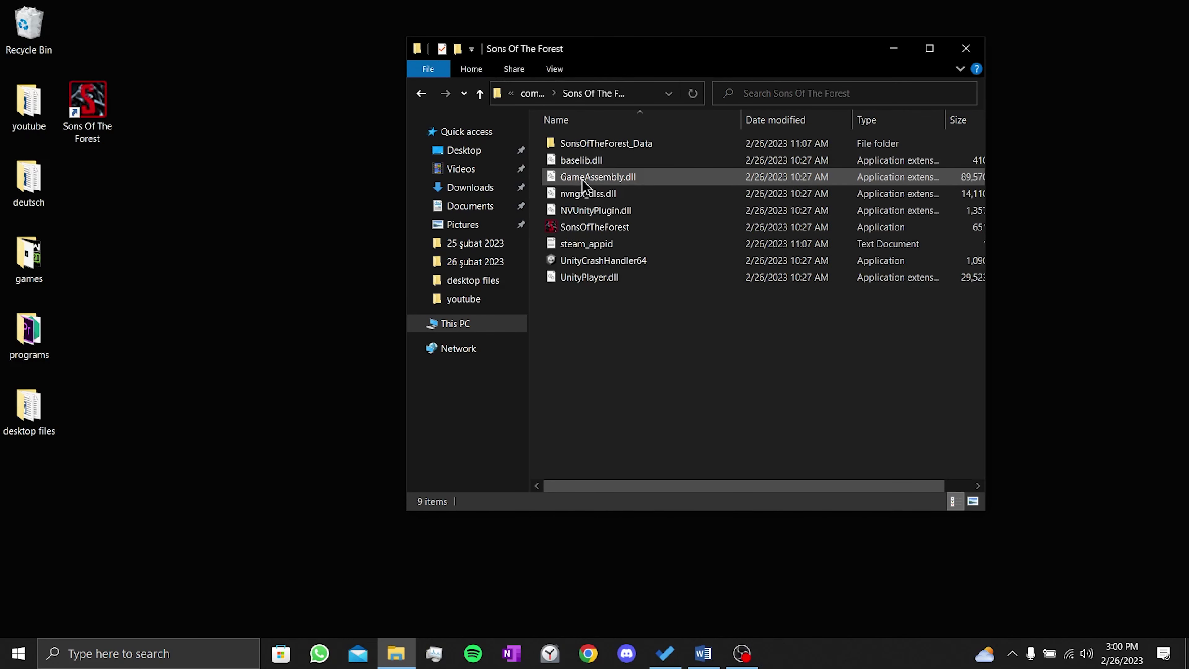
click(593, 226)
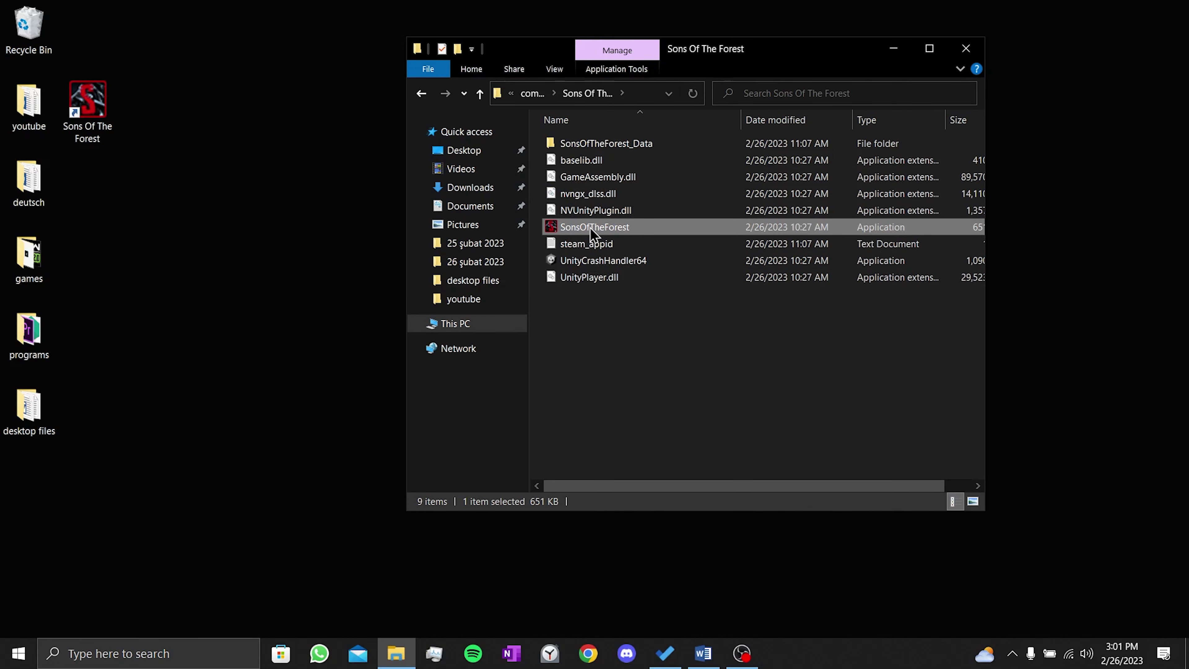
Enable Disable fullscreen optimizations in the SonsOfTheForest application's Compatibility properties
right_click(591, 228)
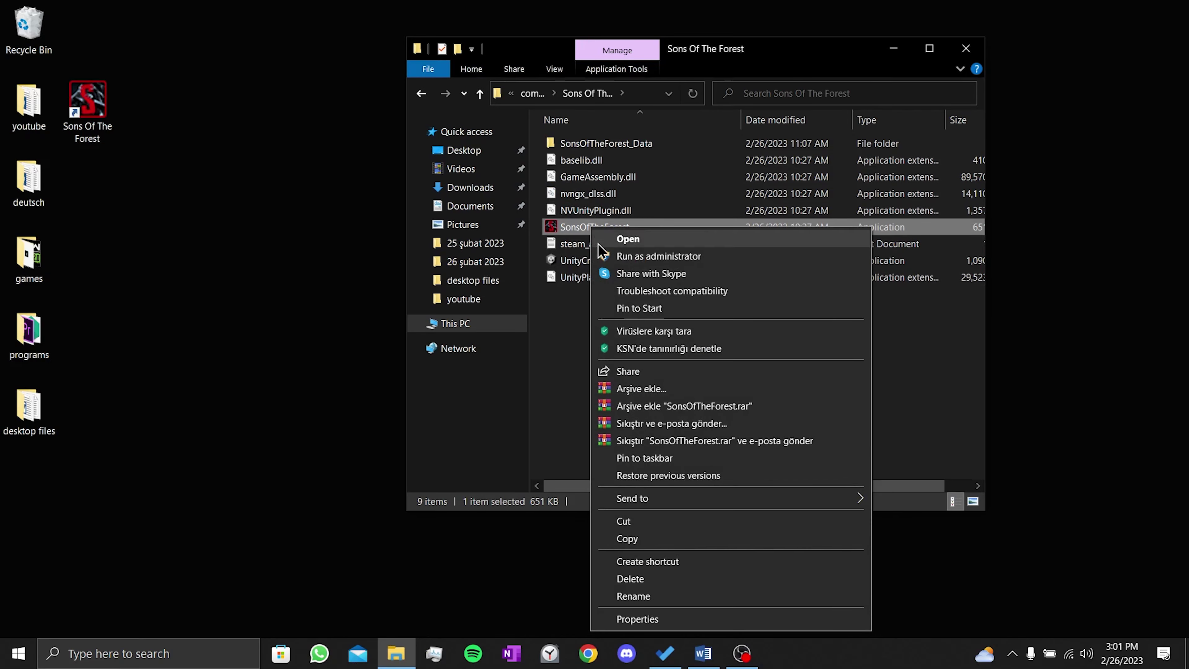
click(647, 616)
drag(682, 238, 697, 157)
click(696, 185)
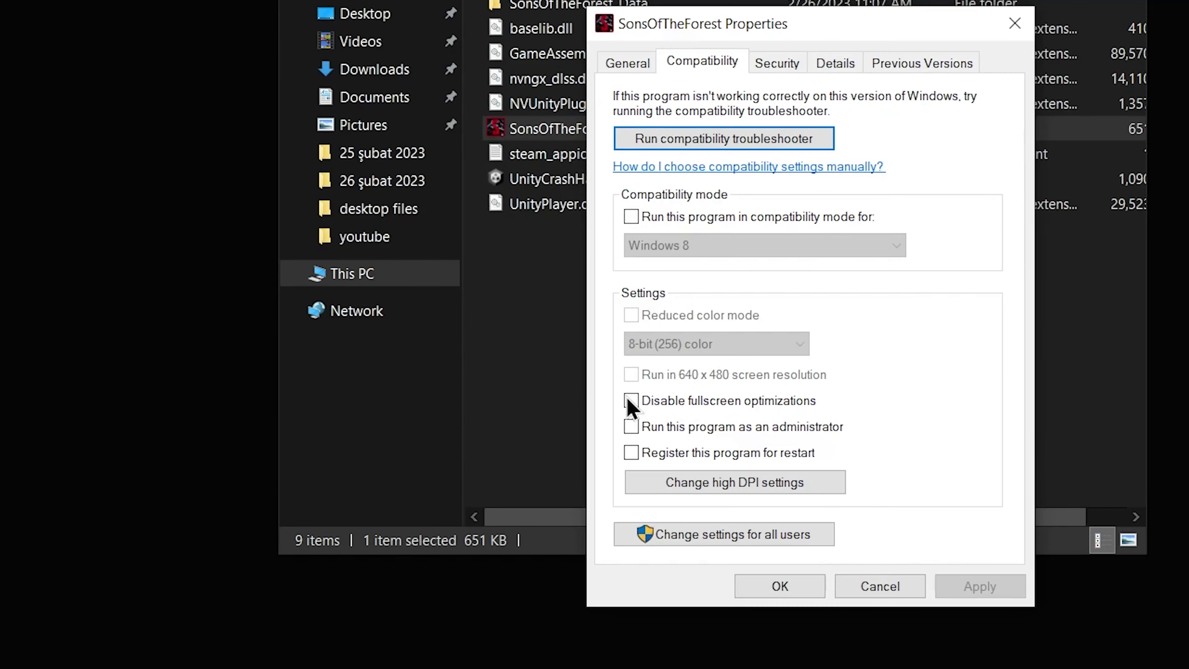
click(636, 402)
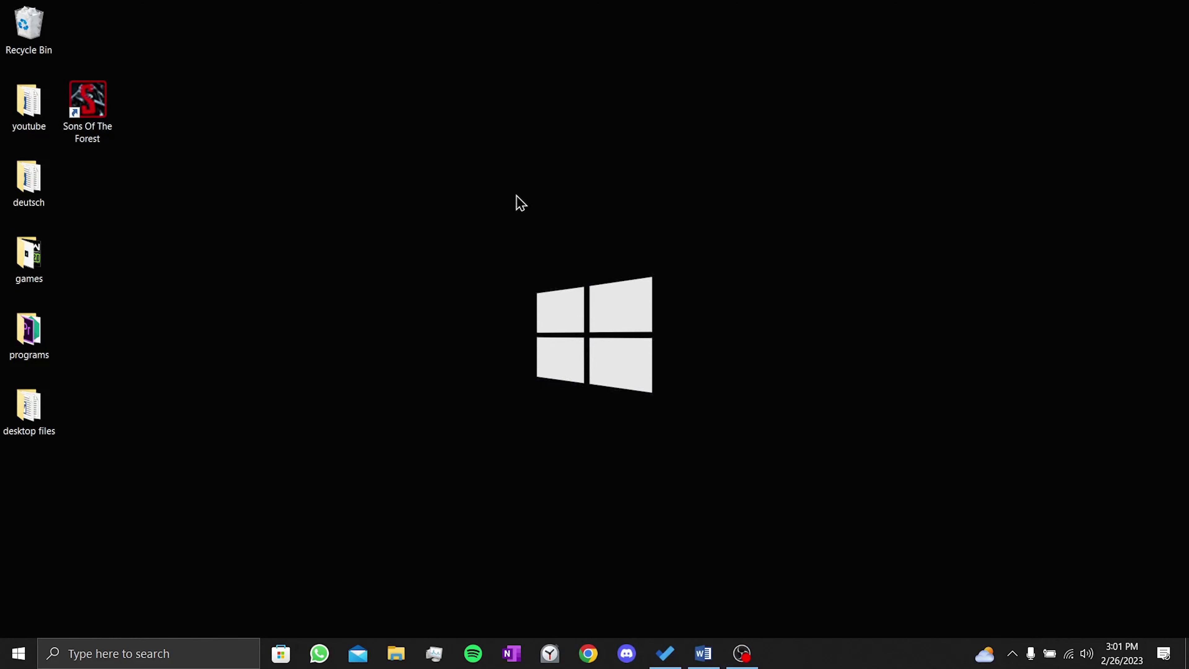
Reach the Graphics settings page from the desktop's Display settings
right_click(441, 175)
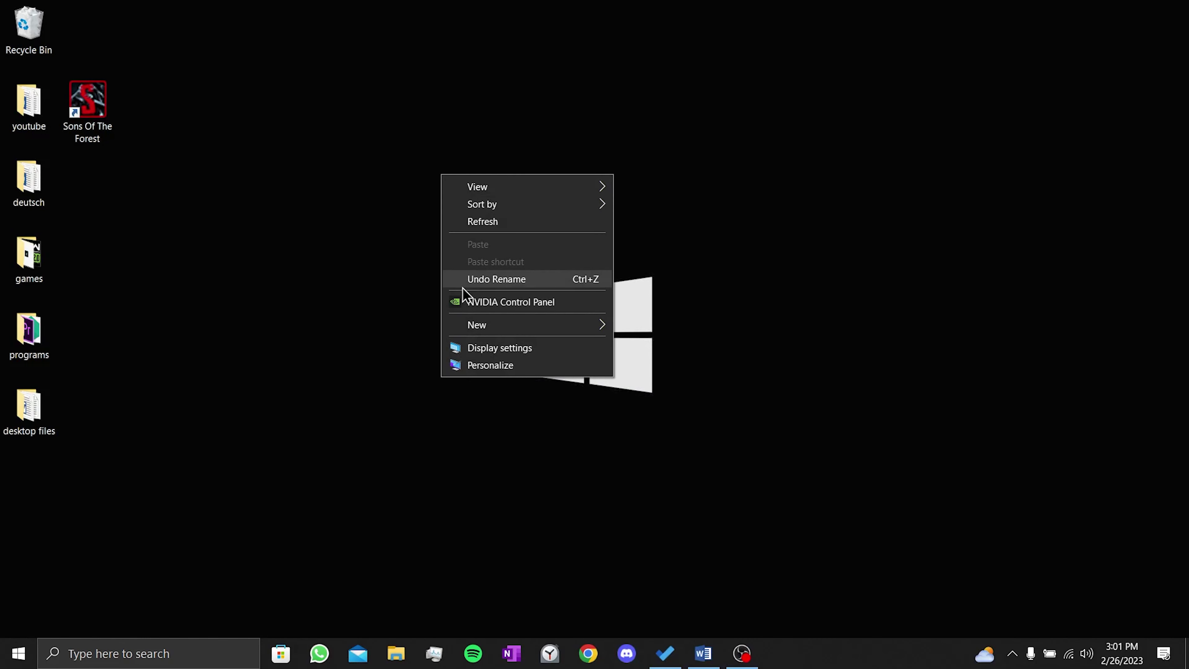
click(504, 349)
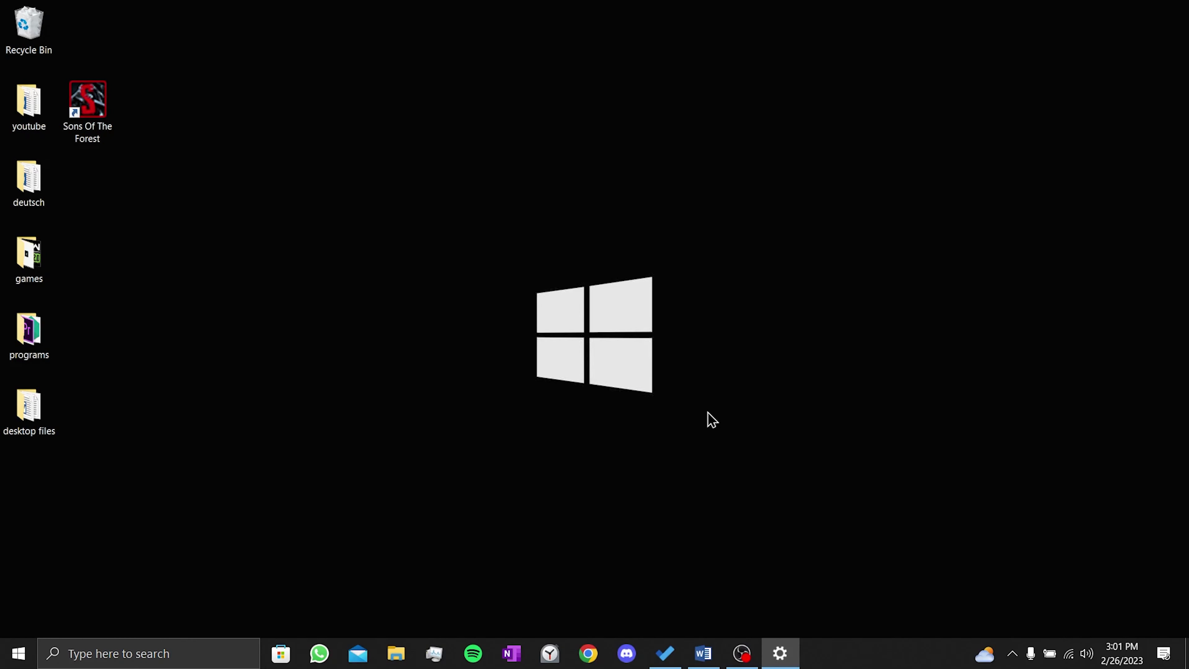
scroll(639, 282, down, 3)
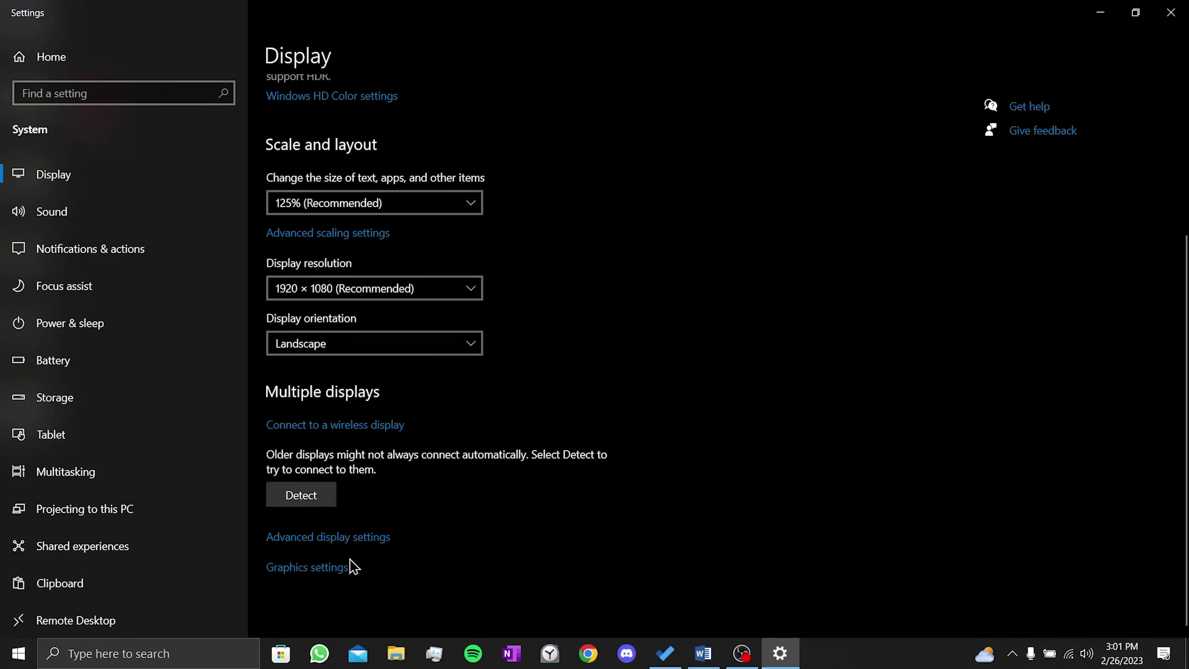
click(326, 571)
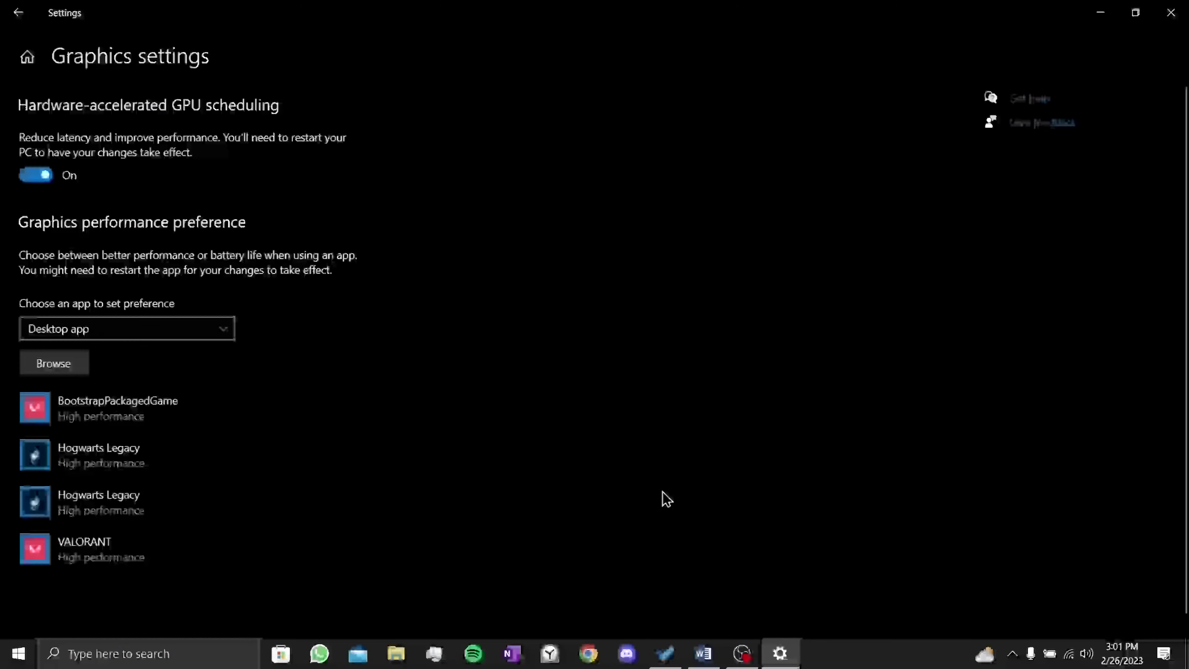
Add D:\Steam\steamapps\common\Sons Of The Forest\SonsOfTheForest.exe to the graphics preference list
click(70, 370)
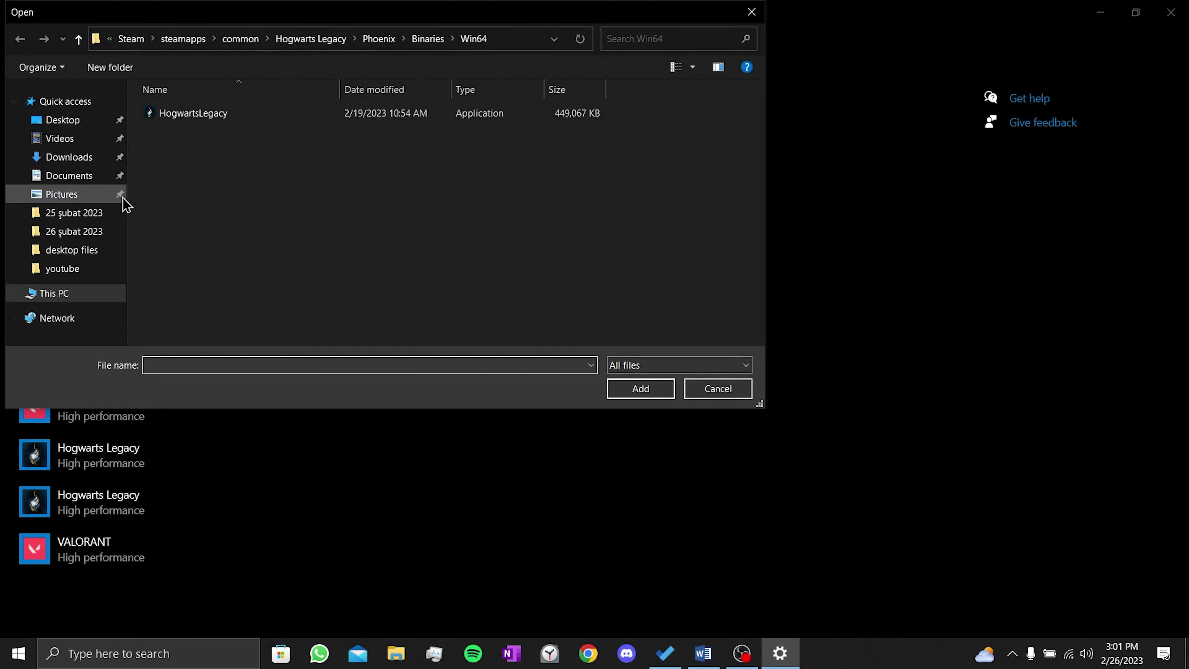
click(62, 300)
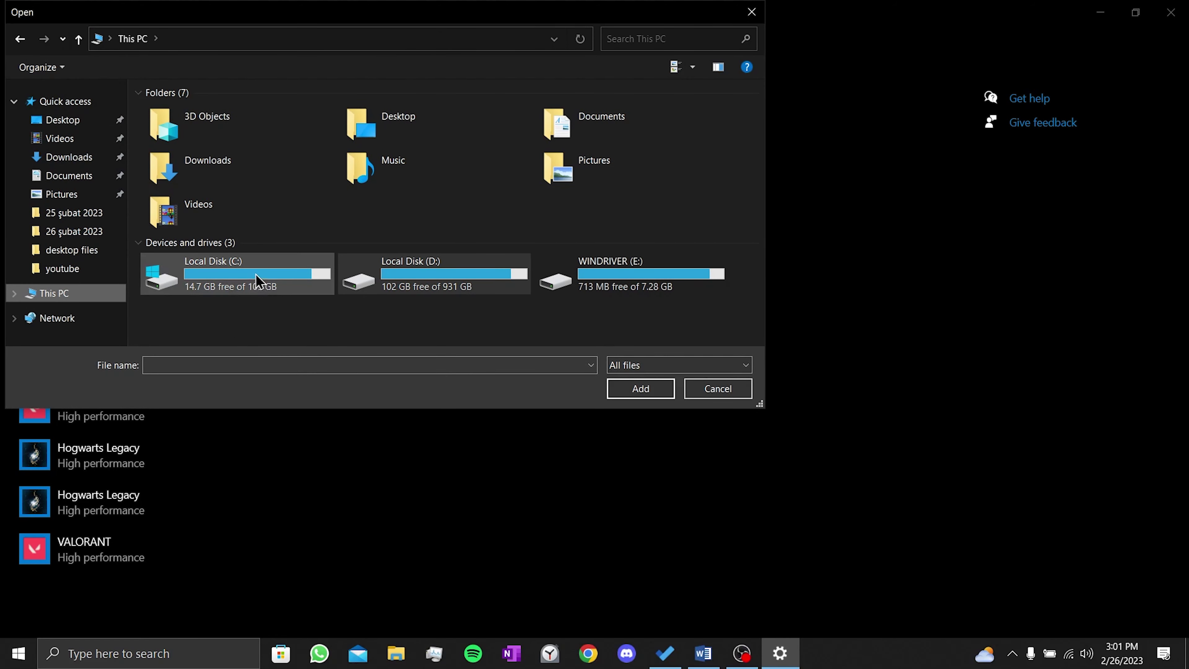
double_click(402, 269)
scroll(257, 270, down, 3)
double_click(253, 265)
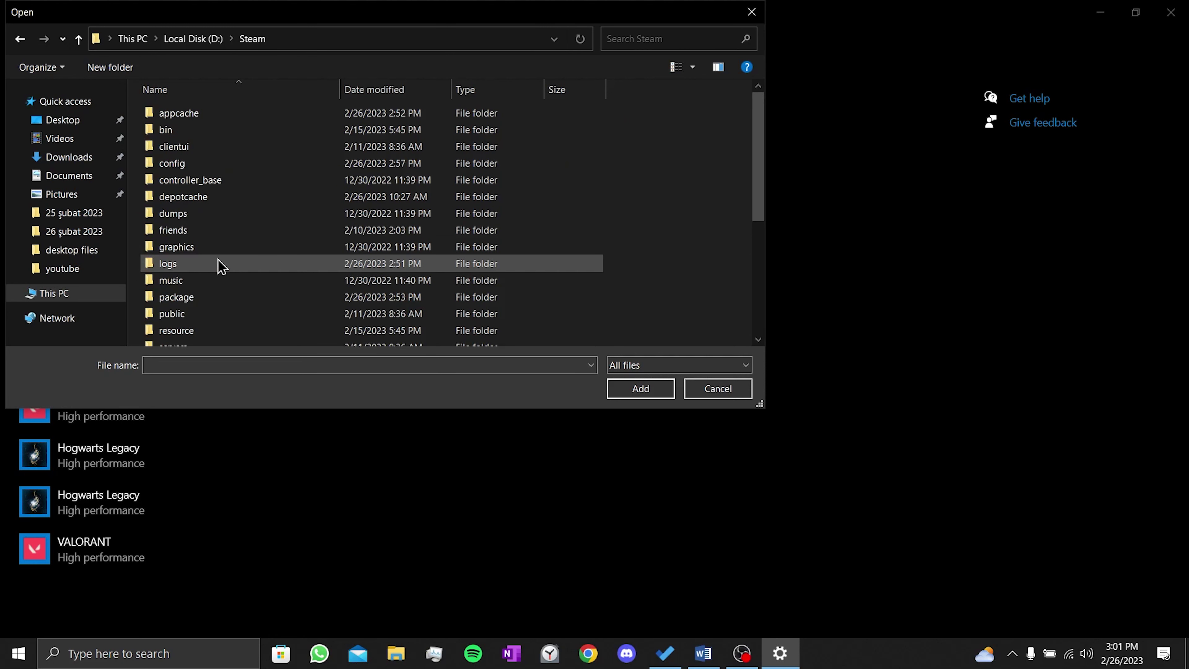
scroll(216, 173, down, 4)
double_click(179, 172)
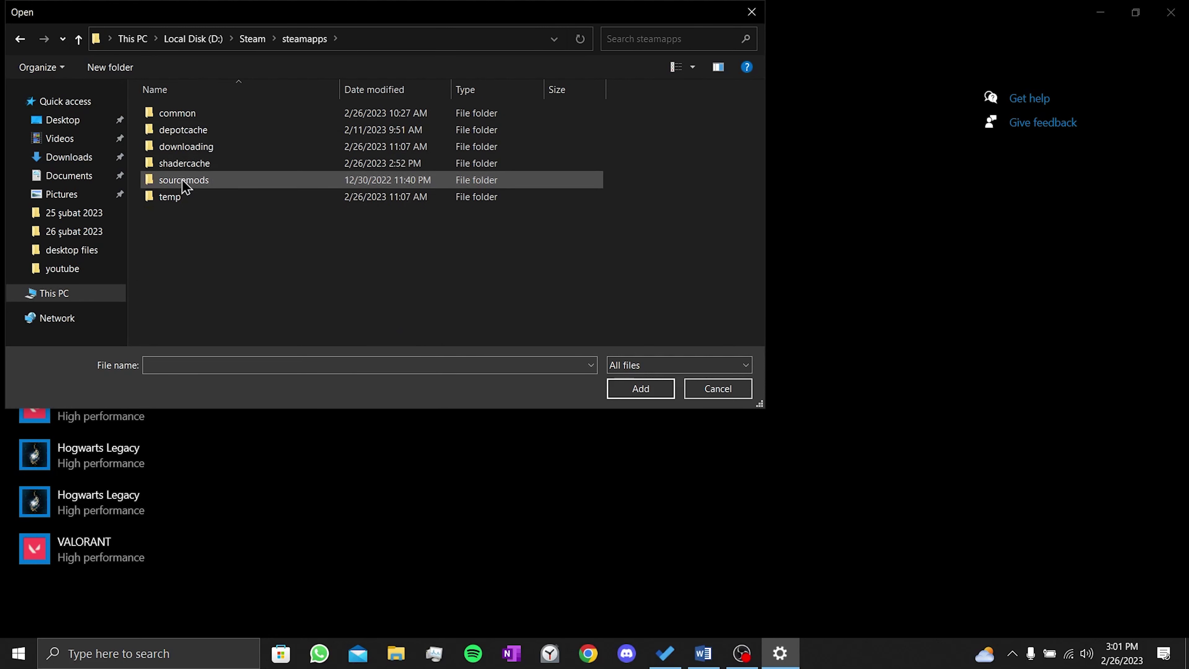
double_click(194, 113)
double_click(206, 149)
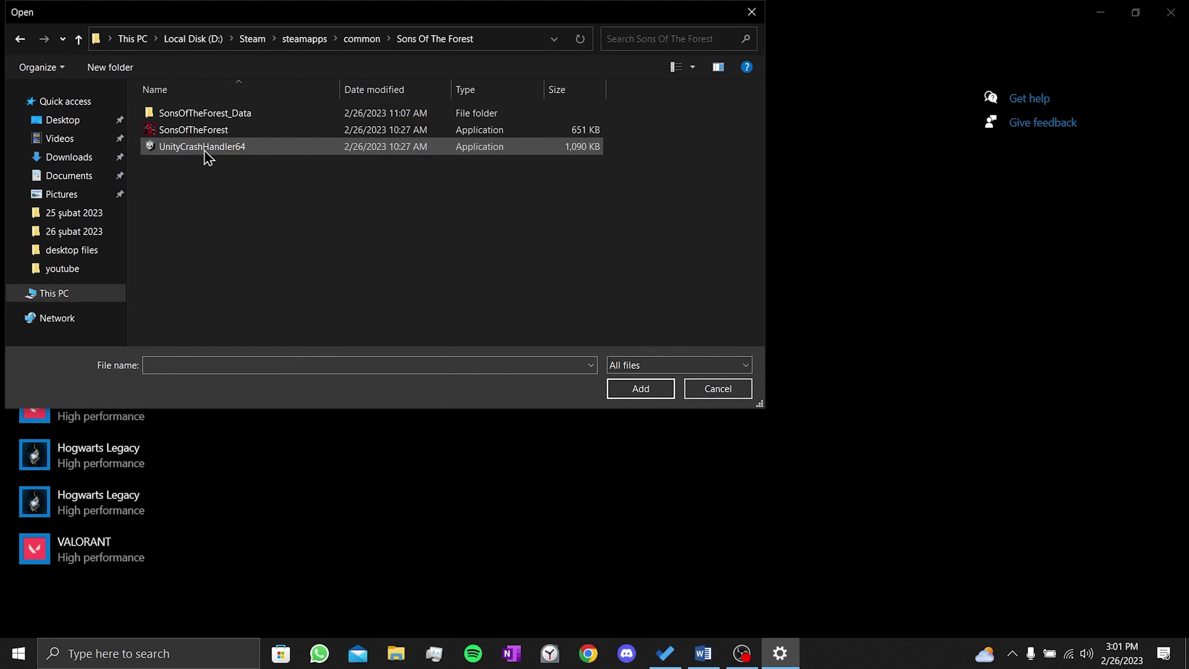
click(204, 133)
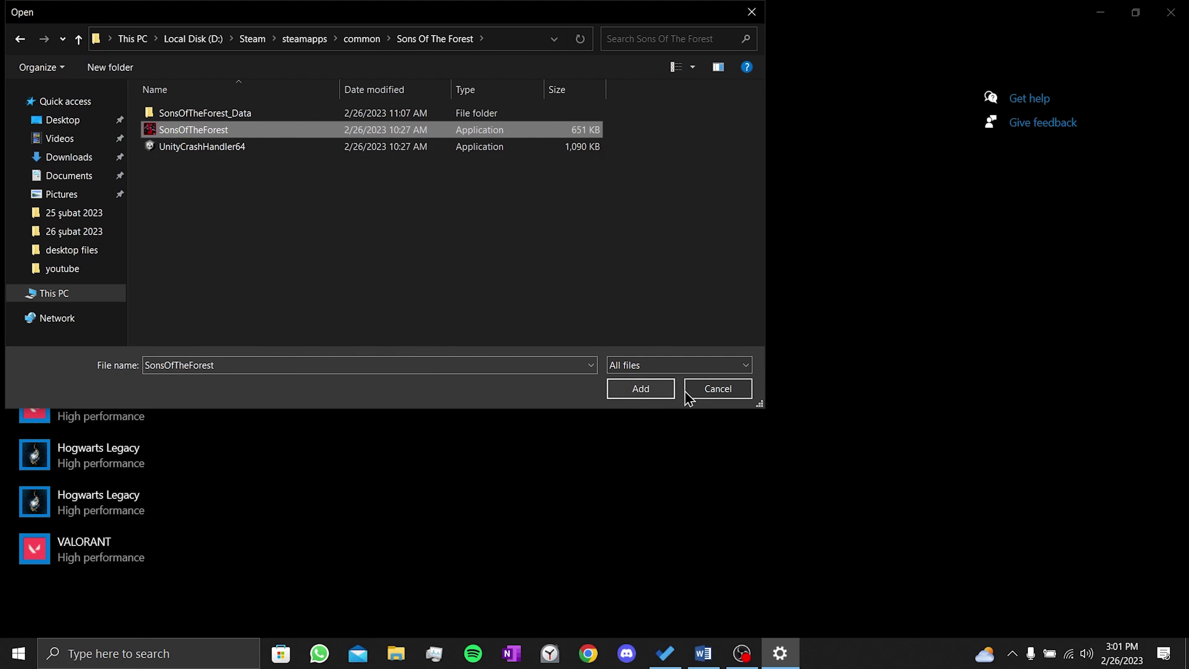
click(623, 389)
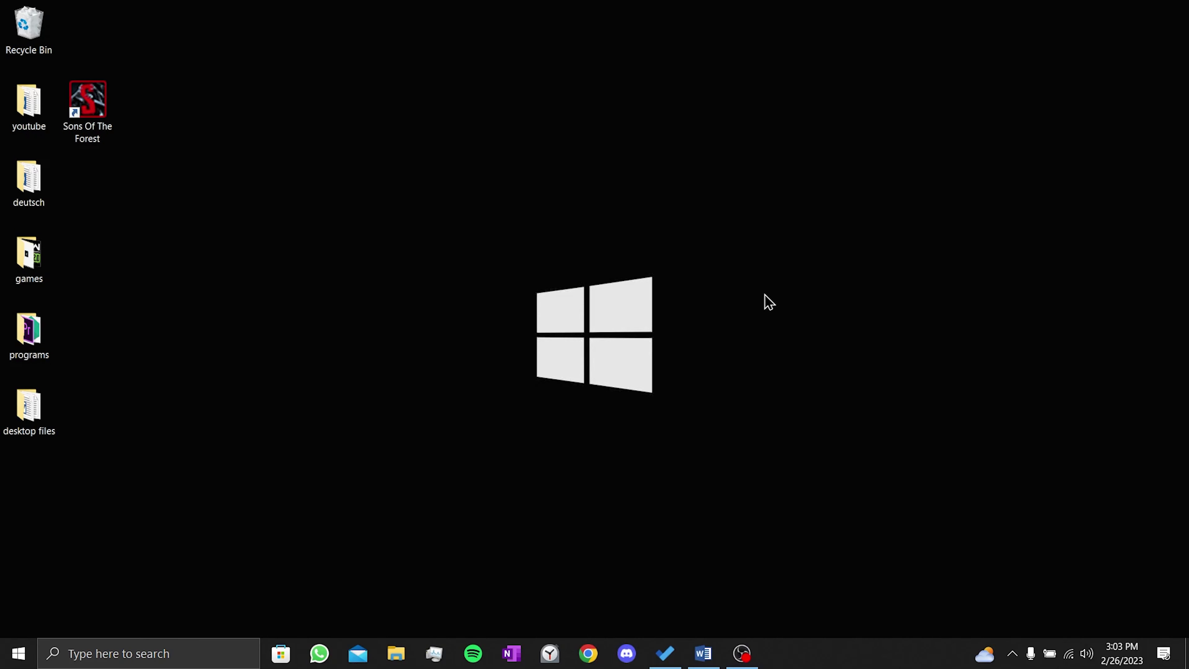
In Task Manager, end Microsoft To Do and WhatsApp
click(435, 658)
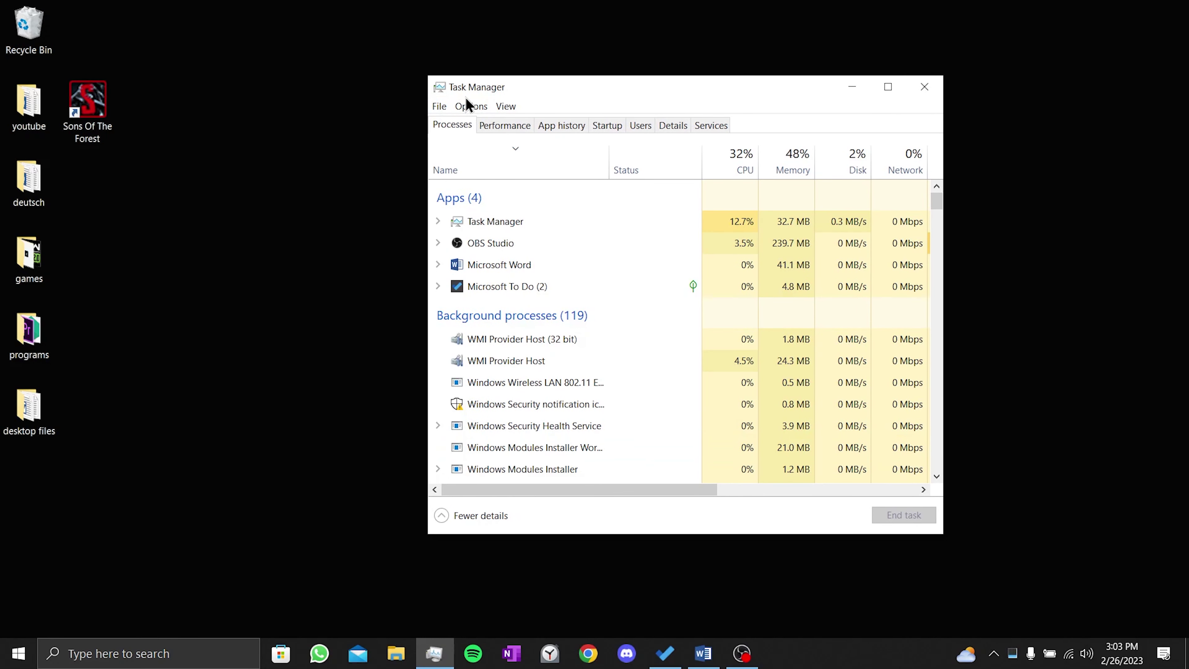
click(529, 290)
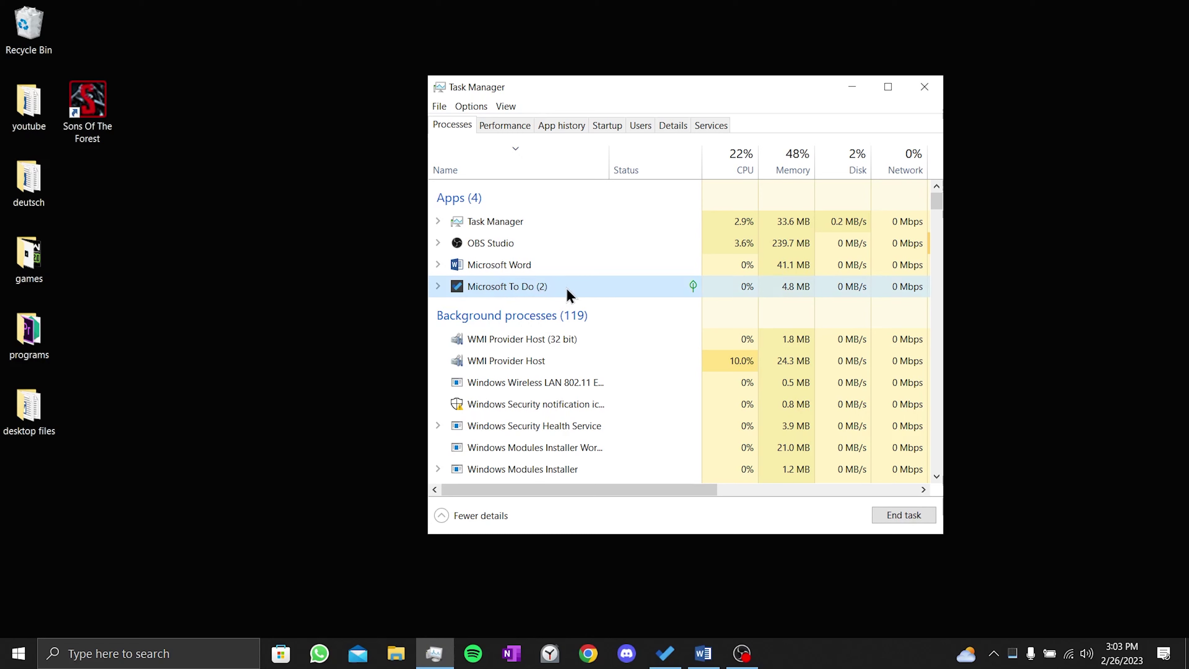
right_click(522, 288)
click(580, 325)
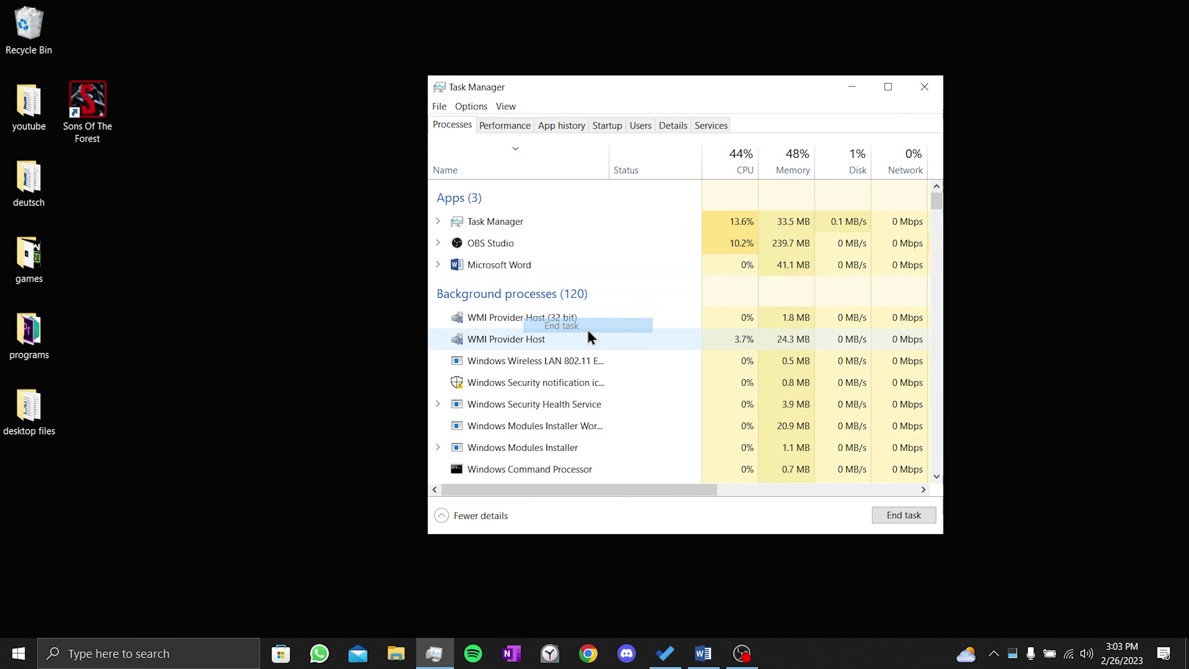
scroll(637, 382, down, 3)
right_click(552, 345)
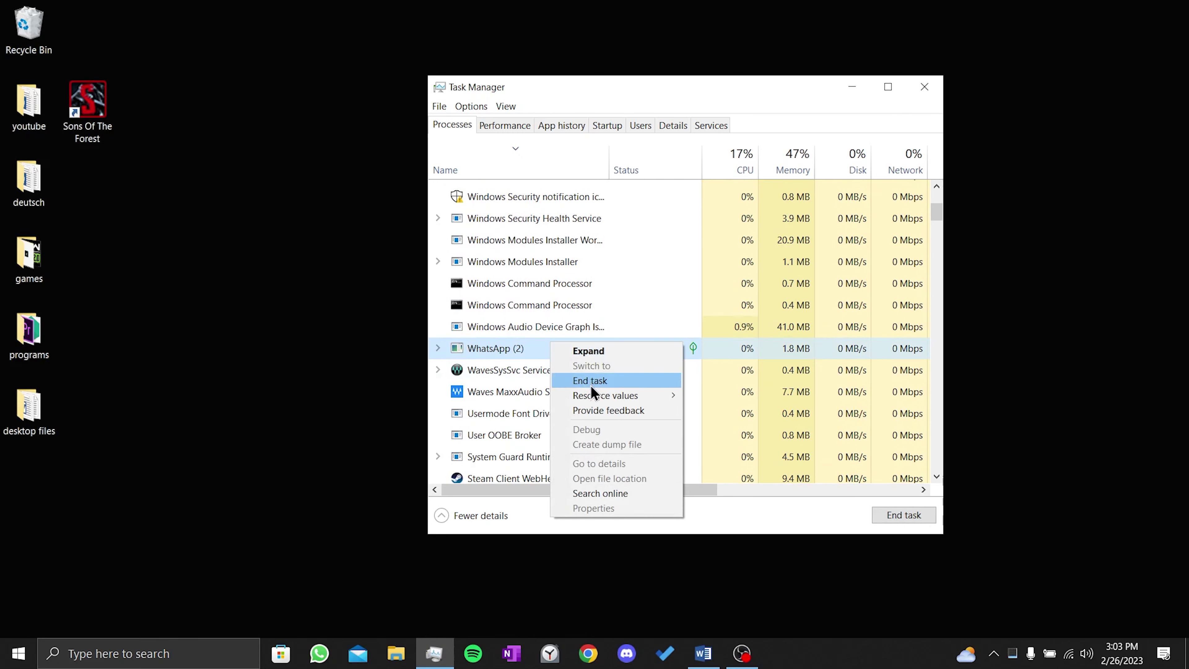
click(591, 384)
End the Razer Synapse Service, Synapse Service (32 bit), Razer Synapse 3 and Razer Central processes
scroll(603, 366, down, 10)
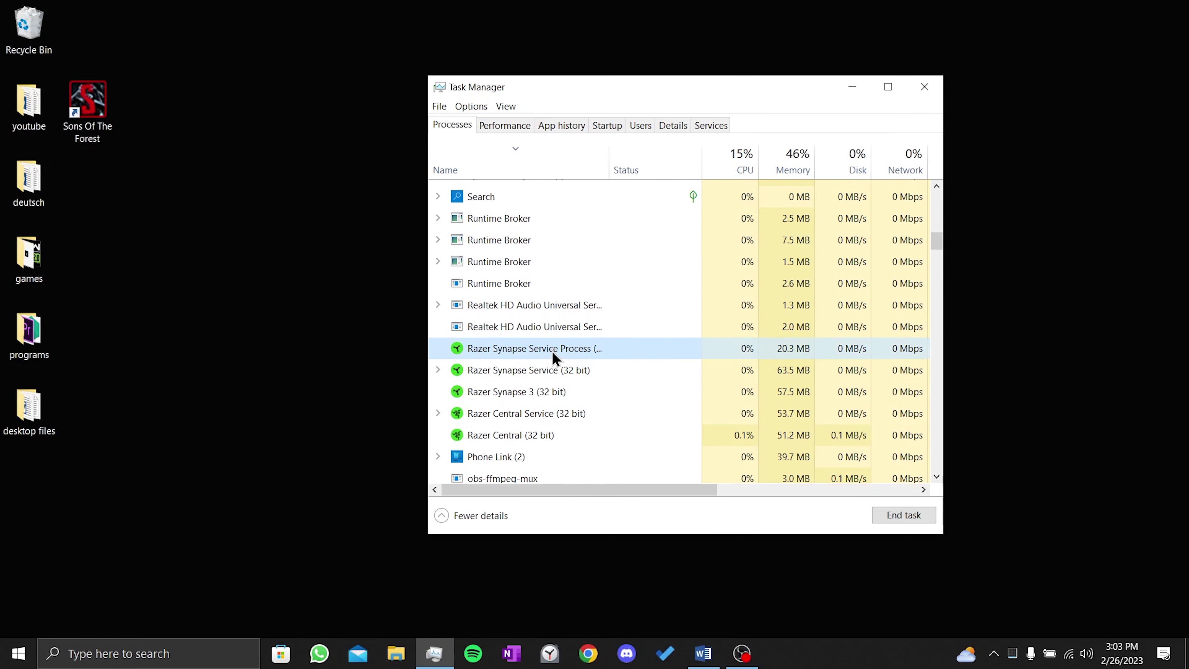
right_click(552, 351)
click(576, 360)
right_click(557, 357)
click(581, 366)
right_click(536, 349)
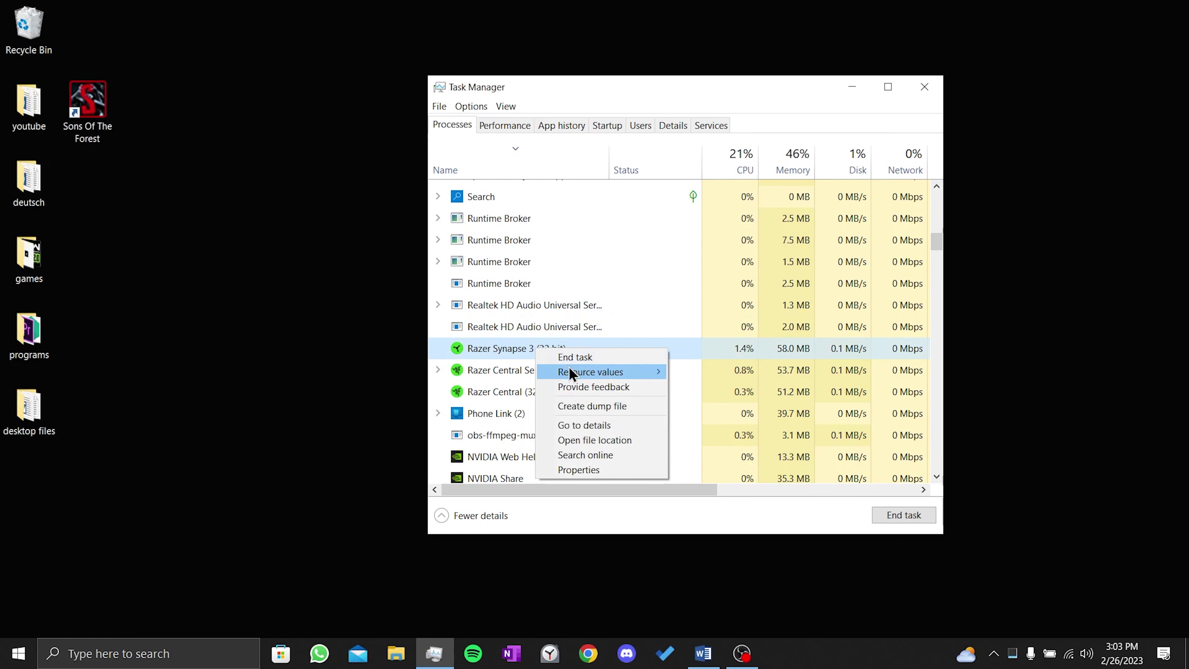
click(575, 357)
right_click(487, 349)
click(564, 358)
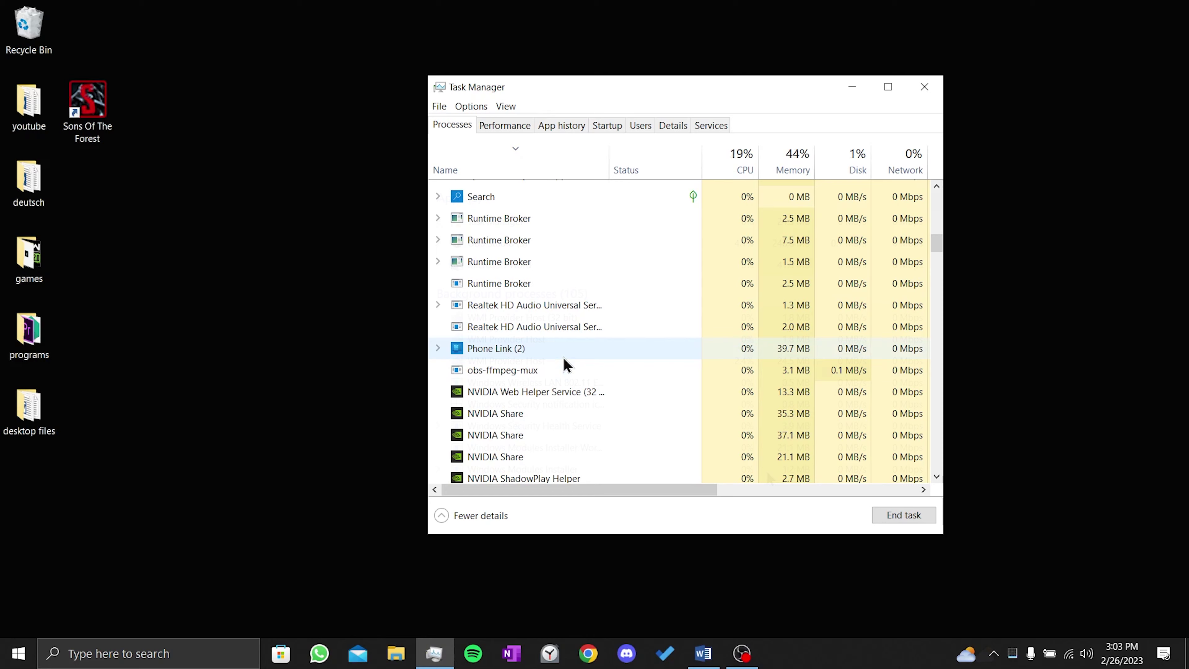
End two Microsoft Edge processes, the Mail app and another Edge process
scroll(751, 330, up, 3)
scroll(758, 364, down, 10)
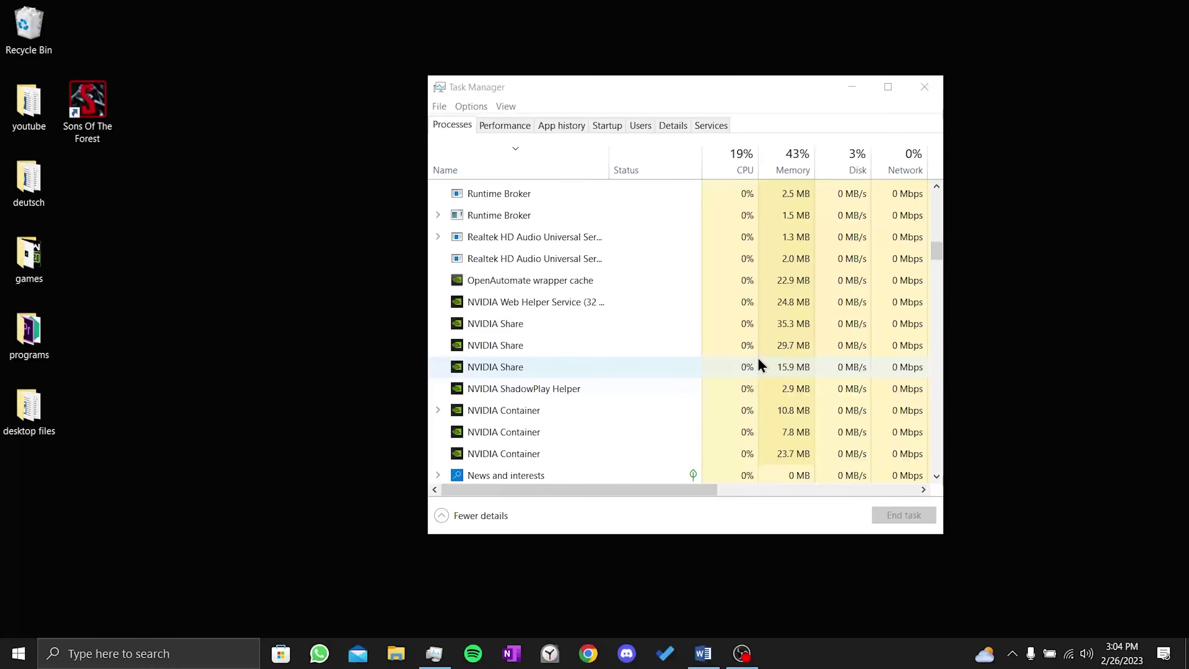
right_click(685, 397)
click(681, 386)
right_click(539, 393)
click(561, 403)
scroll(517, 366, down, 2)
right_click(516, 361)
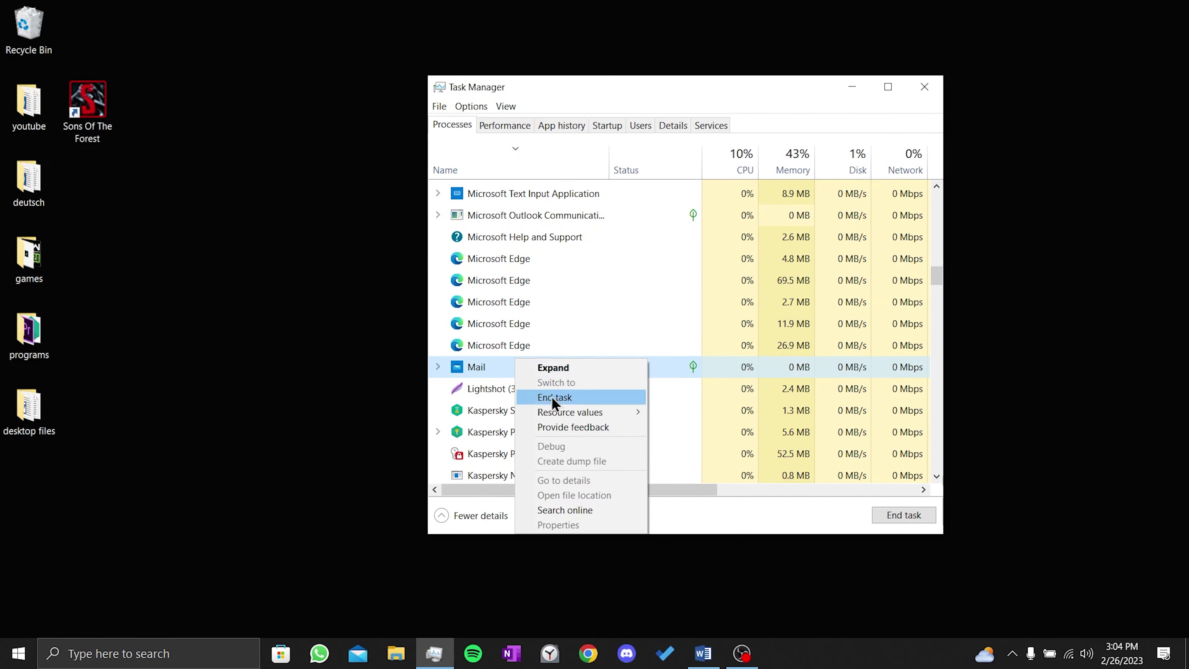
click(552, 397)
right_click(531, 320)
click(550, 327)
End Lightshot and three more Microsoft Edge processes
right_click(504, 346)
click(545, 353)
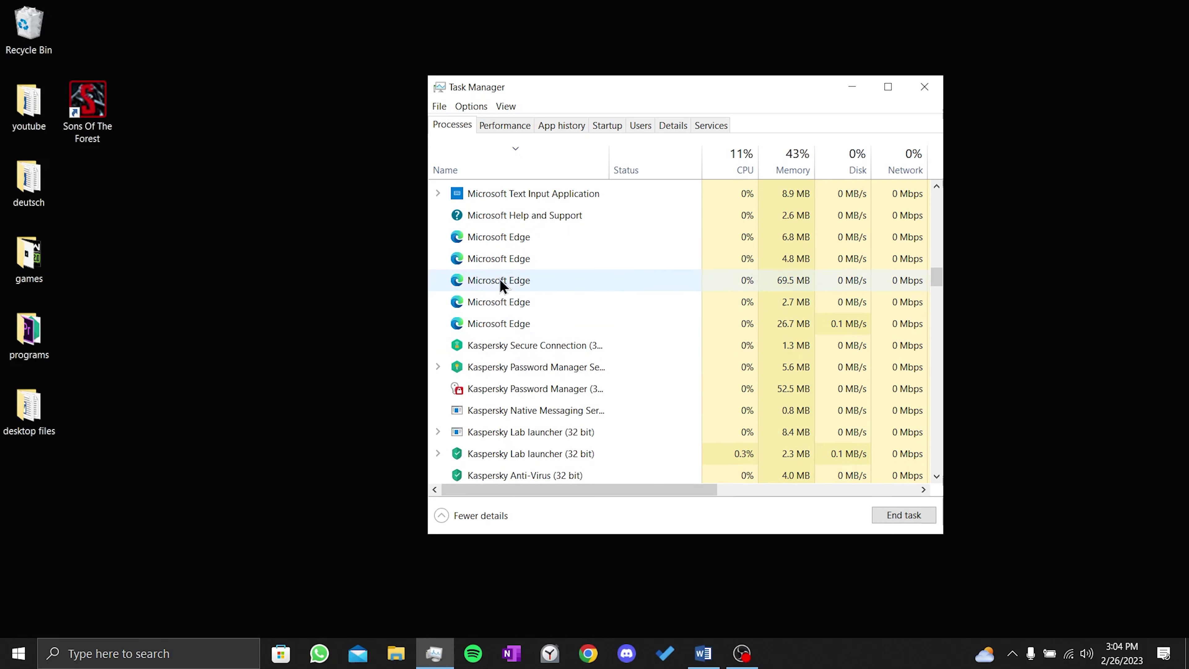
right_click(501, 285)
click(520, 293)
right_click(484, 252)
click(494, 262)
right_click(514, 237)
click(525, 248)
End the last three Microsoft Edge processes and one other unwanted process
right_click(519, 288)
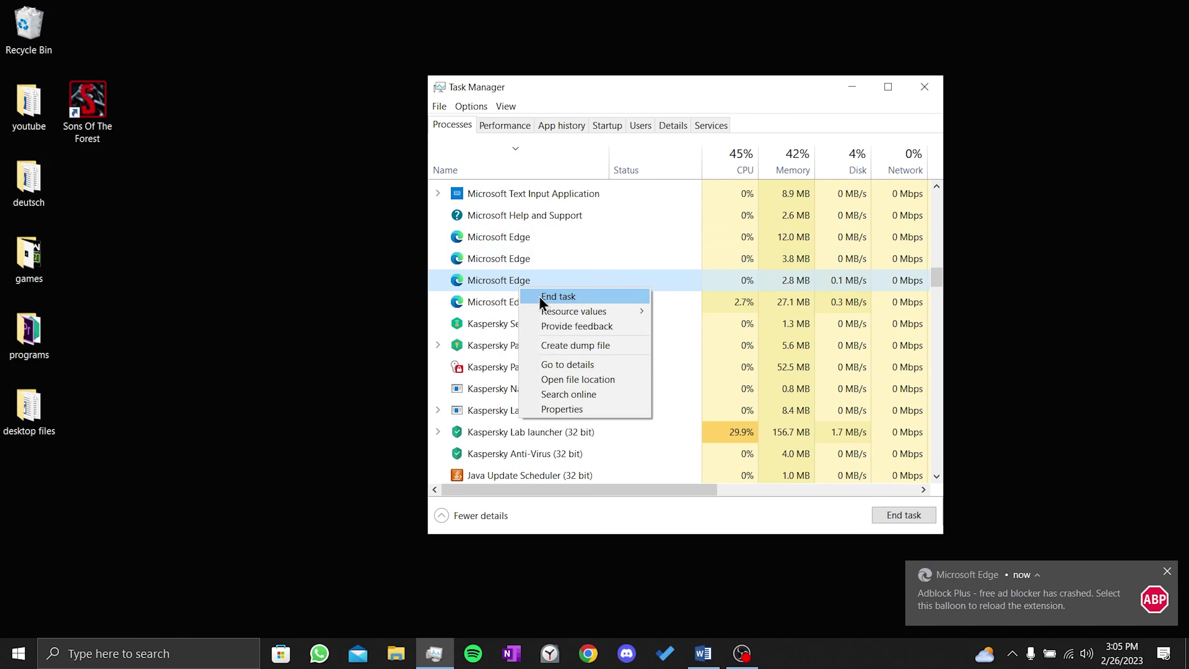
click(544, 296)
right_click(532, 239)
click(550, 250)
right_click(533, 301)
click(548, 308)
right_click(572, 354)
click(599, 359)
scroll(594, 366, down, 7)
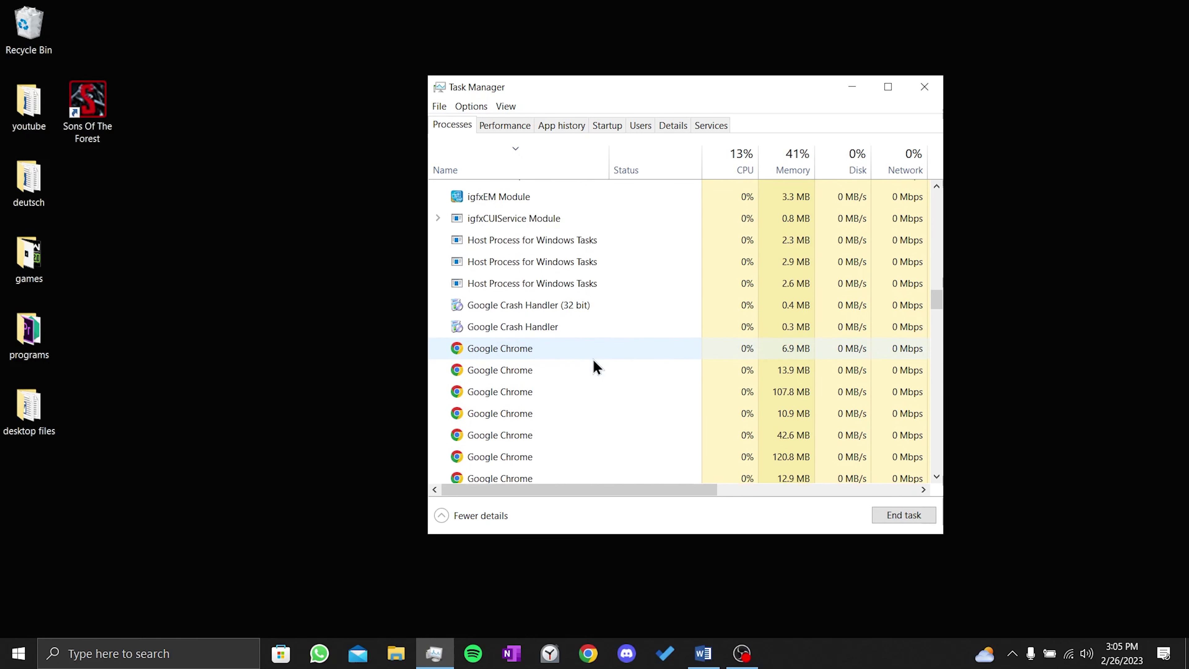
End three Google Chrome processes
right_click(526, 230)
click(564, 240)
right_click(550, 263)
click(572, 263)
right_click(542, 242)
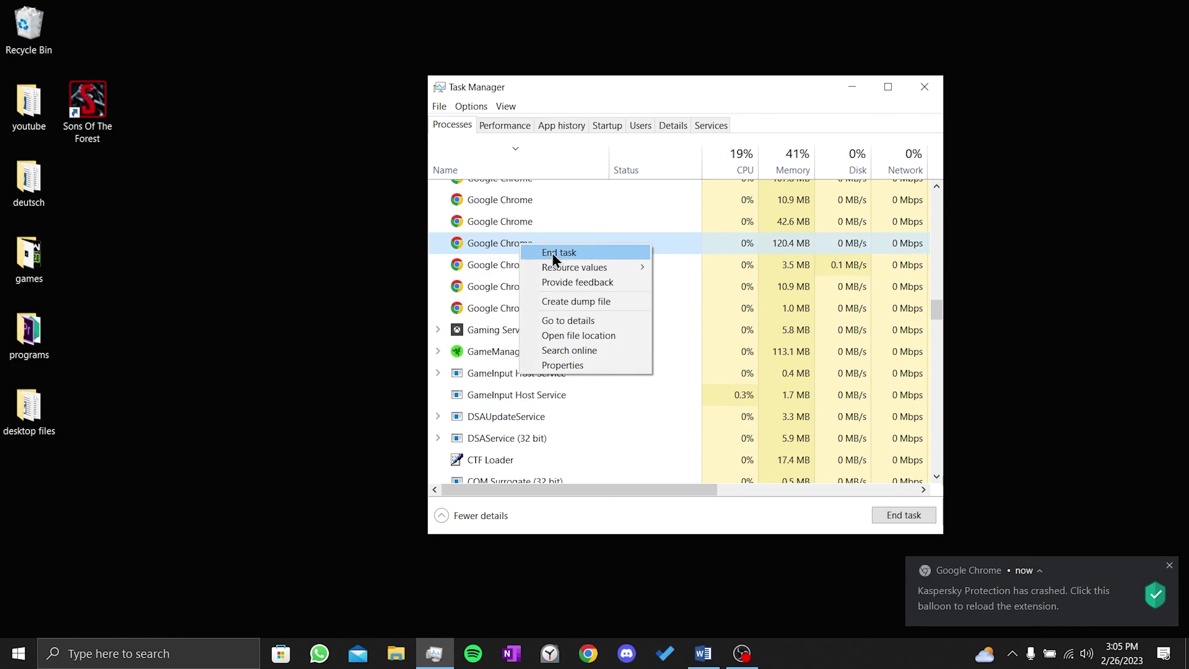
click(562, 253)
End Gaming Services and GameManagerService
scroll(573, 311, up, 2)
right_click(536, 283)
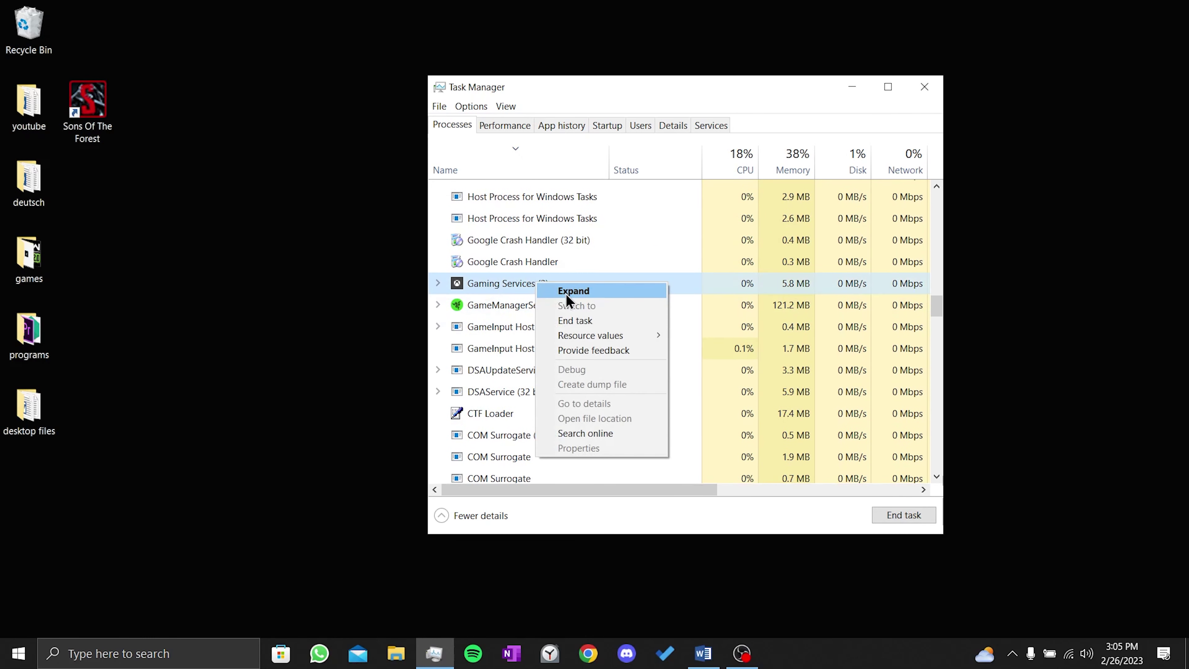
click(571, 316)
right_click(524, 302)
click(562, 322)
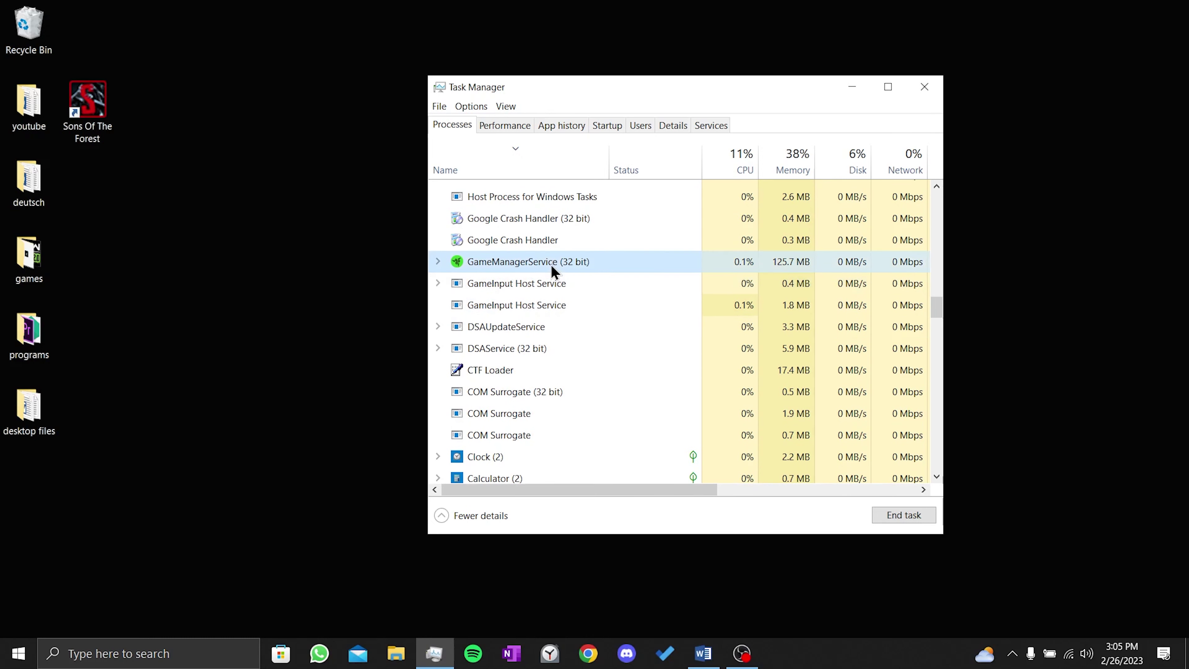
End the Clock and Calculator apps
scroll(590, 290, down, 2)
right_click(561, 341)
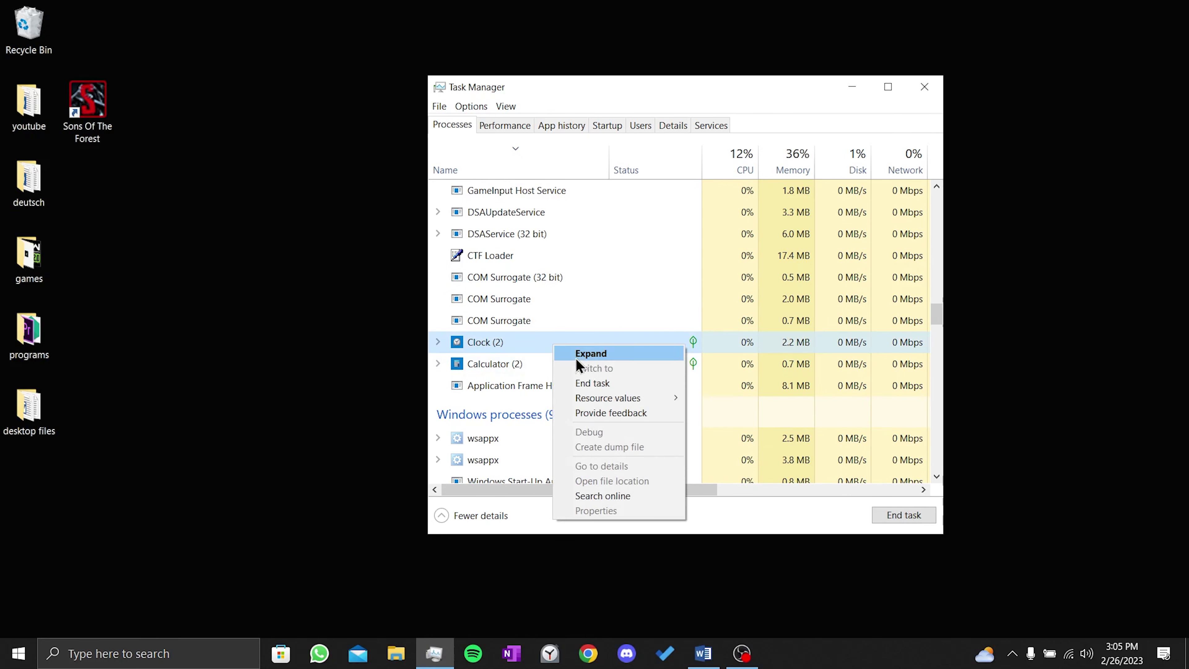
click(580, 382)
right_click(502, 340)
click(537, 375)
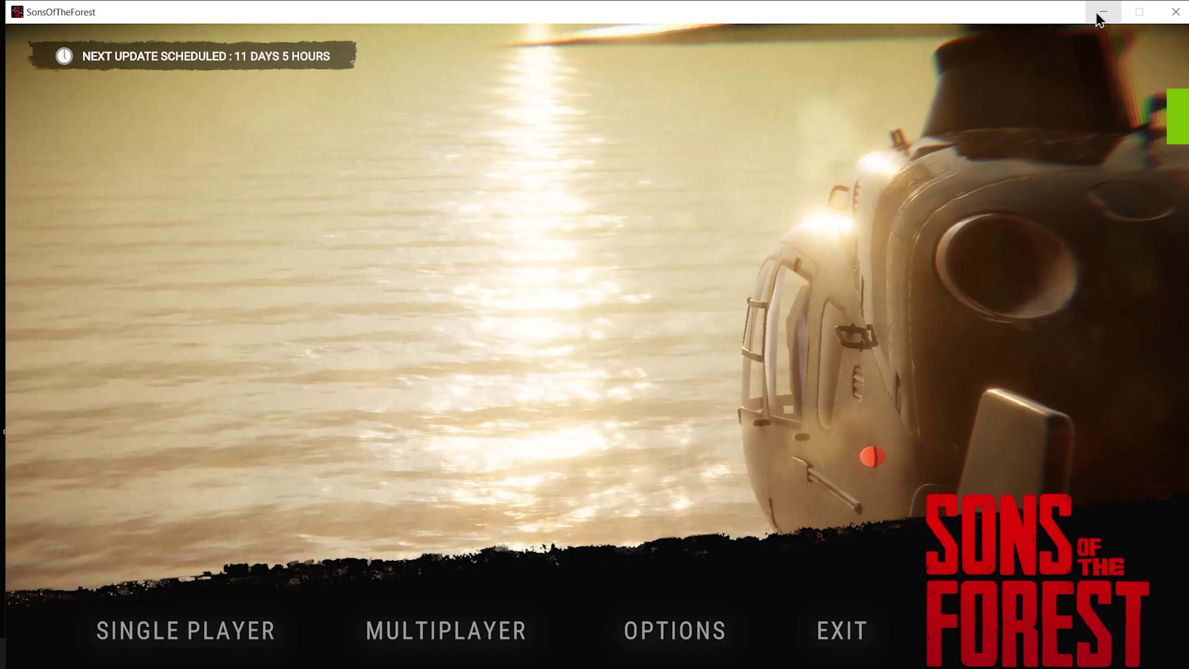
Minimize the game and locate SonsOfTheForest.exe in Task Manager's Details view
click(1096, 13)
scroll(933, 263, up, 5)
drag(985, 276, 985, 188)
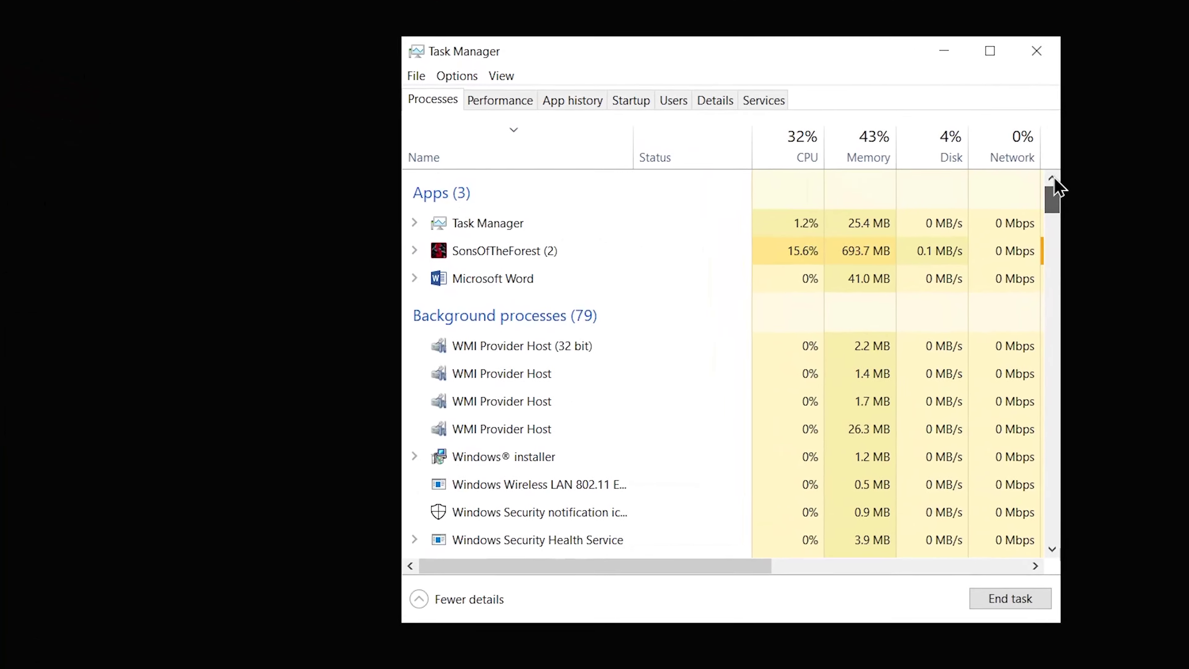
click(447, 251)
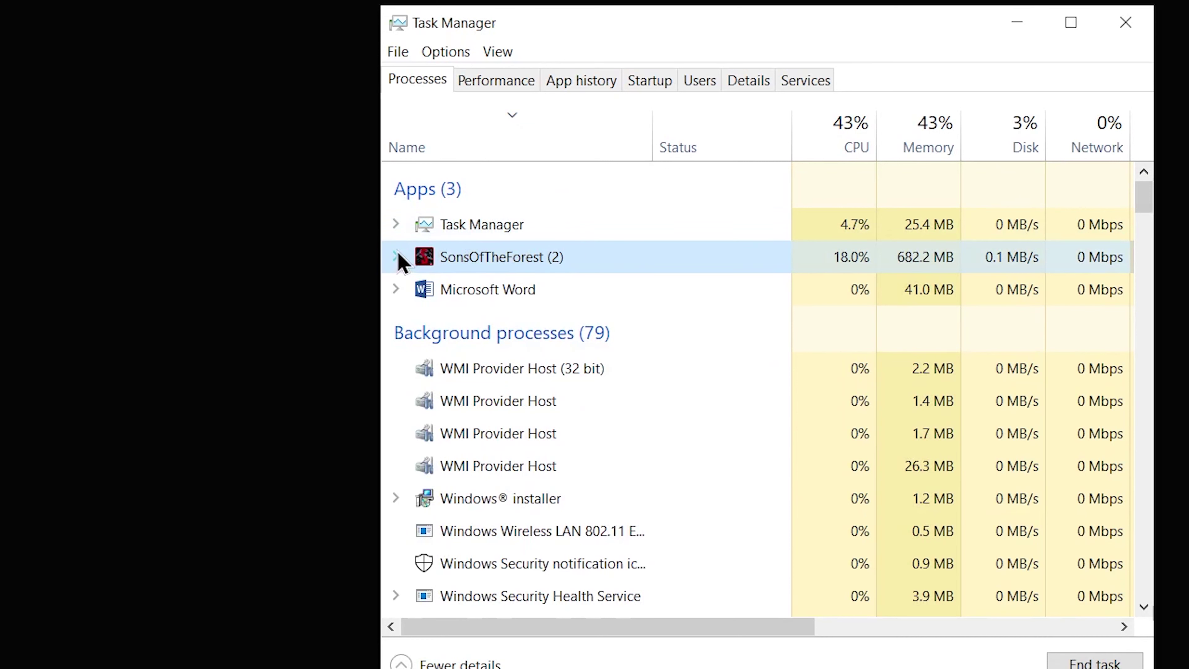
click(397, 256)
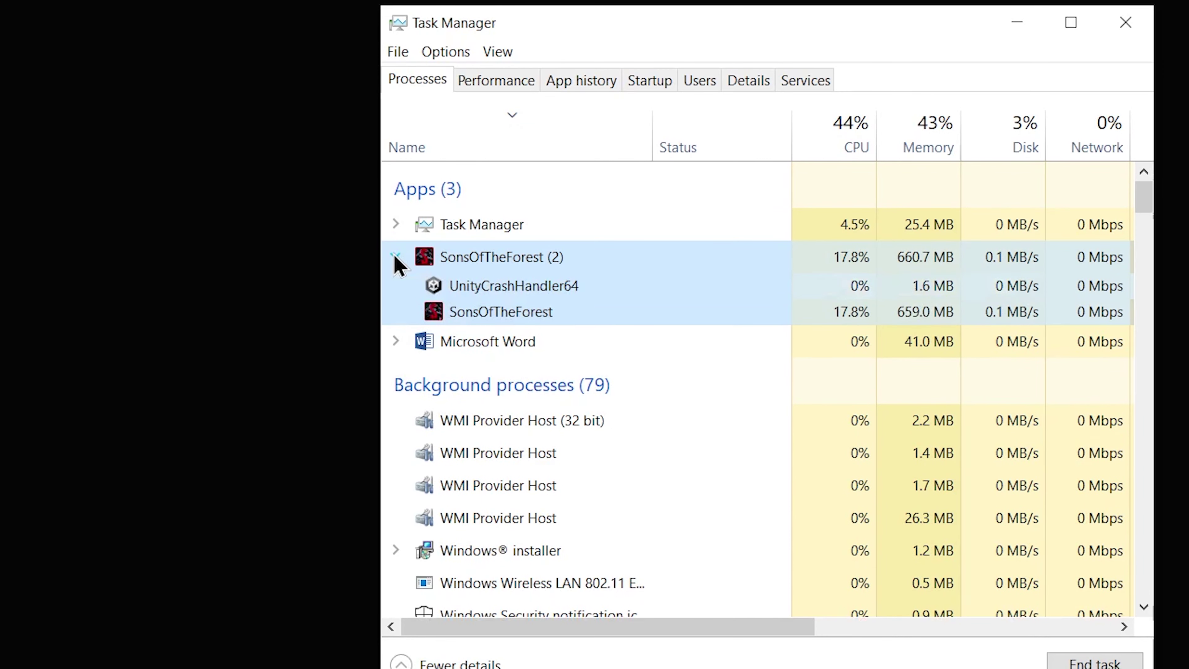
click(513, 312)
right_click(528, 311)
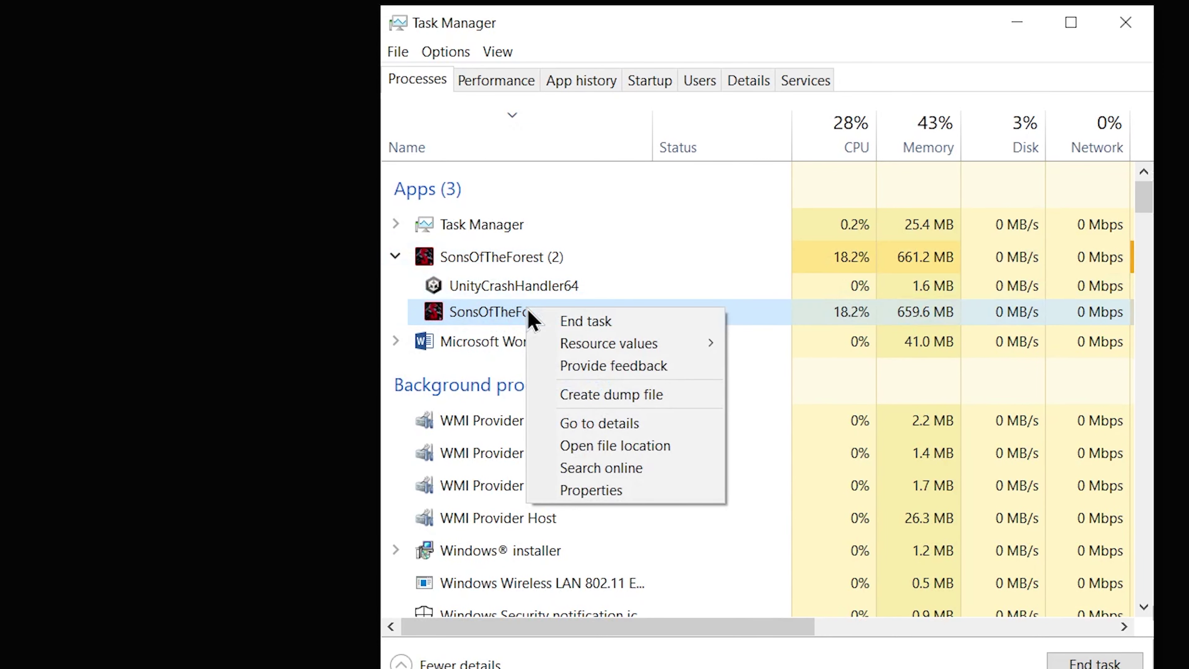
click(585, 423)
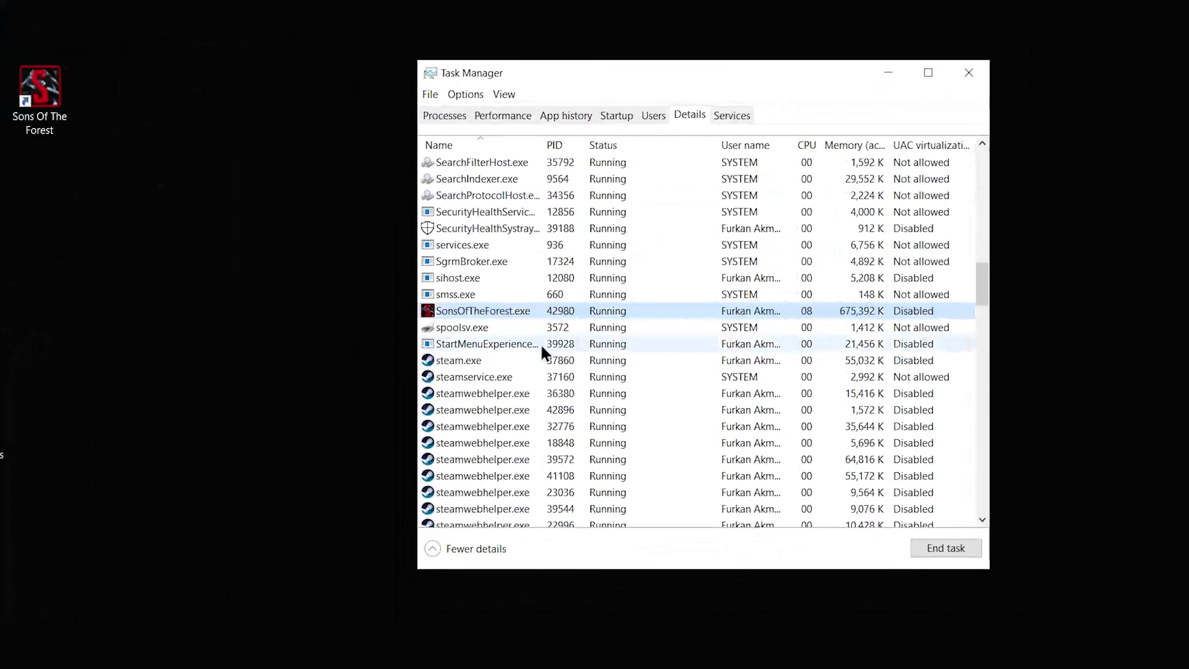
Set SonsOfTheForest.exe priority to Above normal and confirm the change
right_click(487, 309)
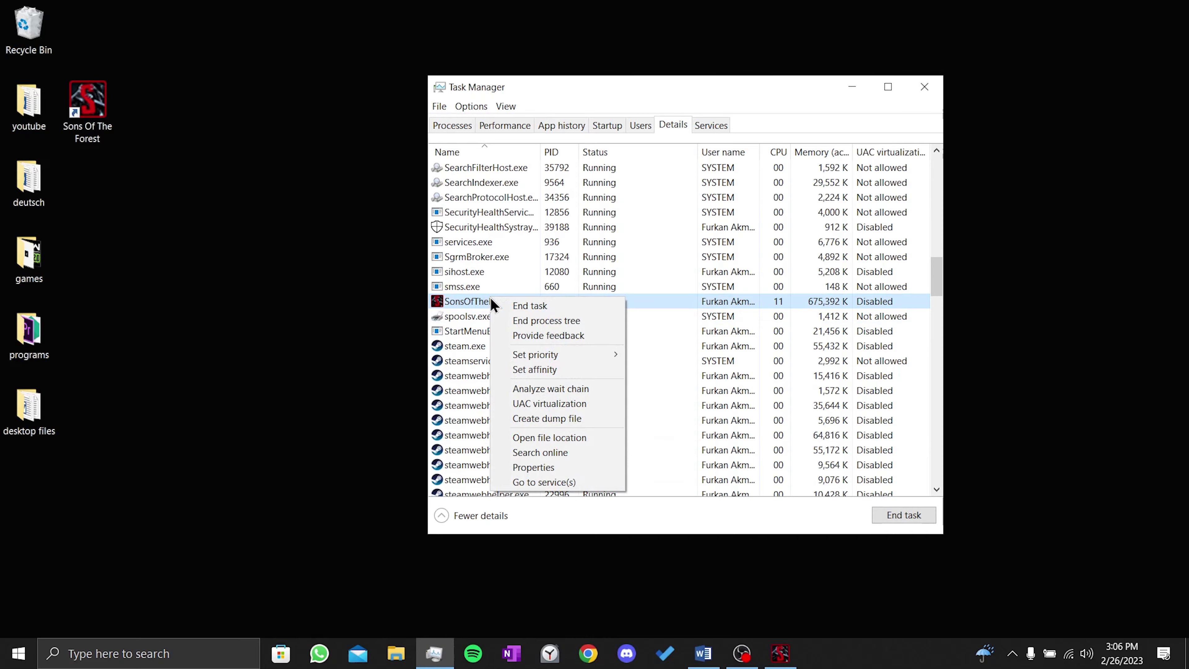
mouse_move(515, 355)
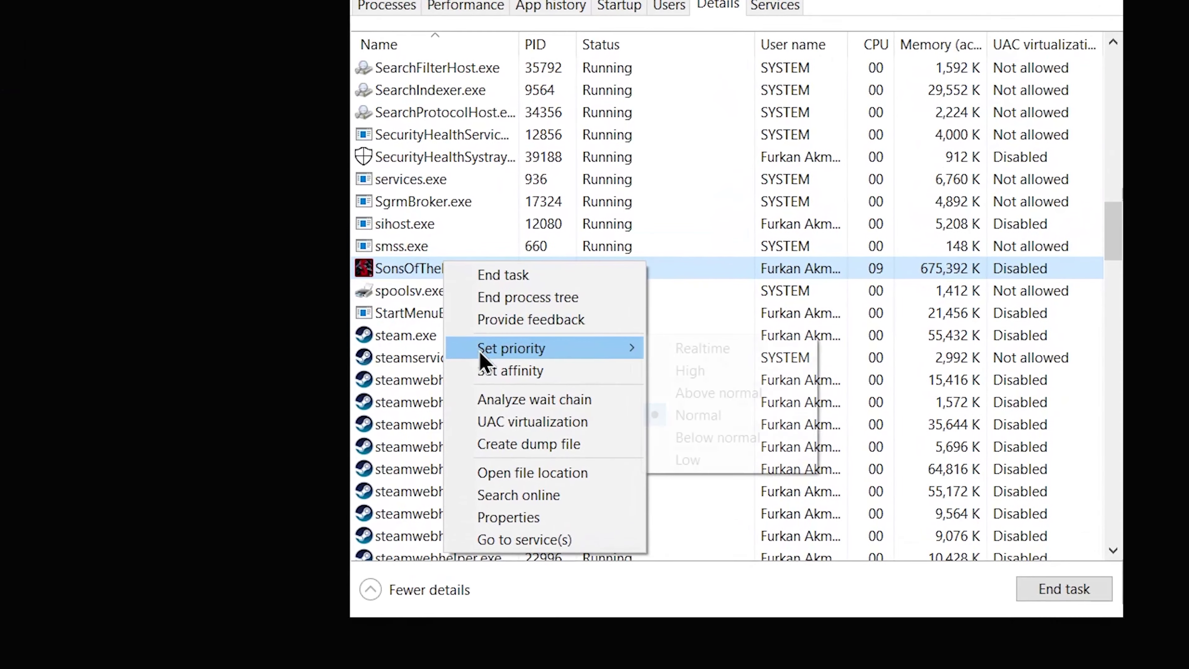
click(702, 394)
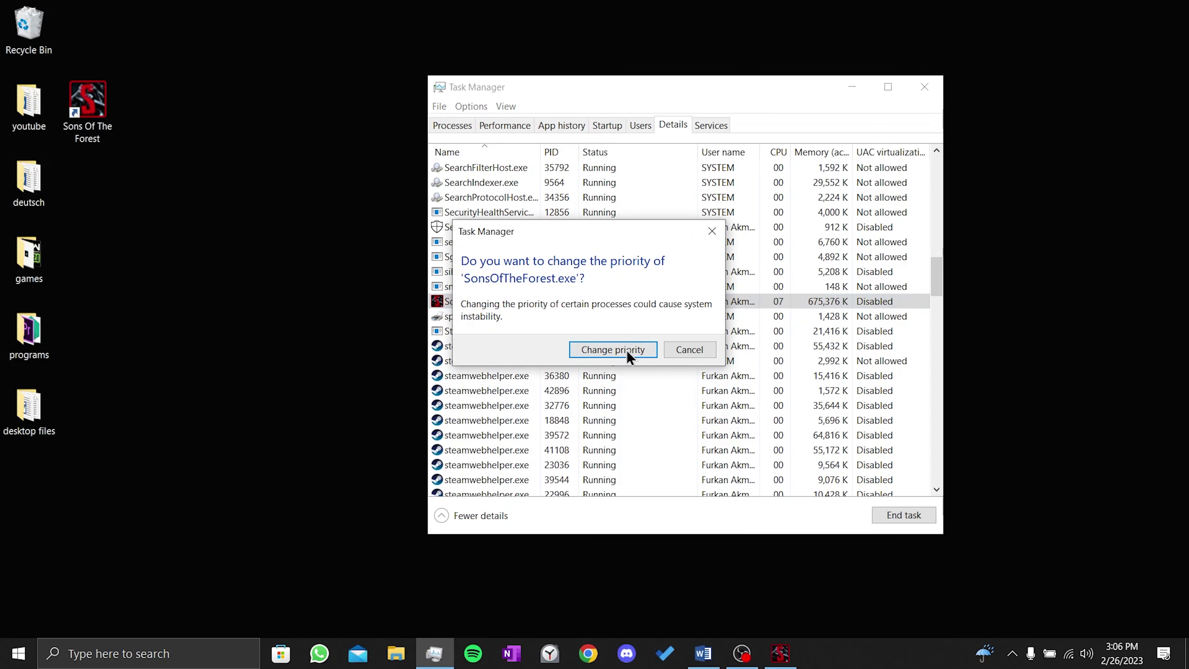
click(628, 351)
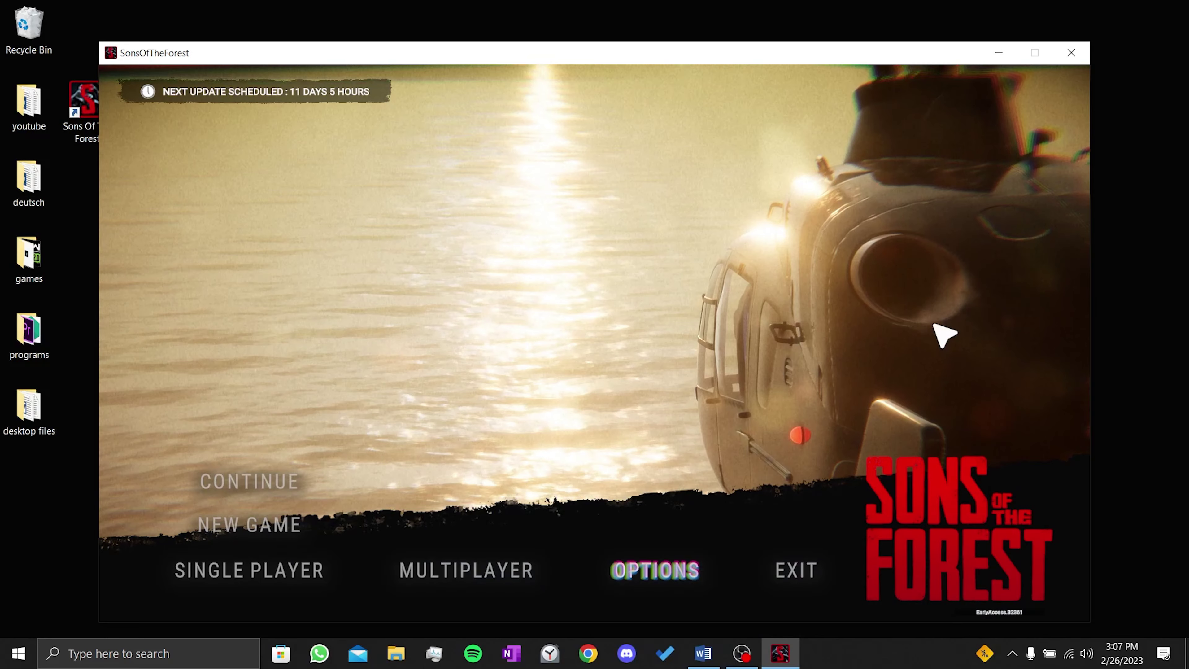
In Options, raise resolution to 1920 X 1080, disable VSync, and apply
click(656, 577)
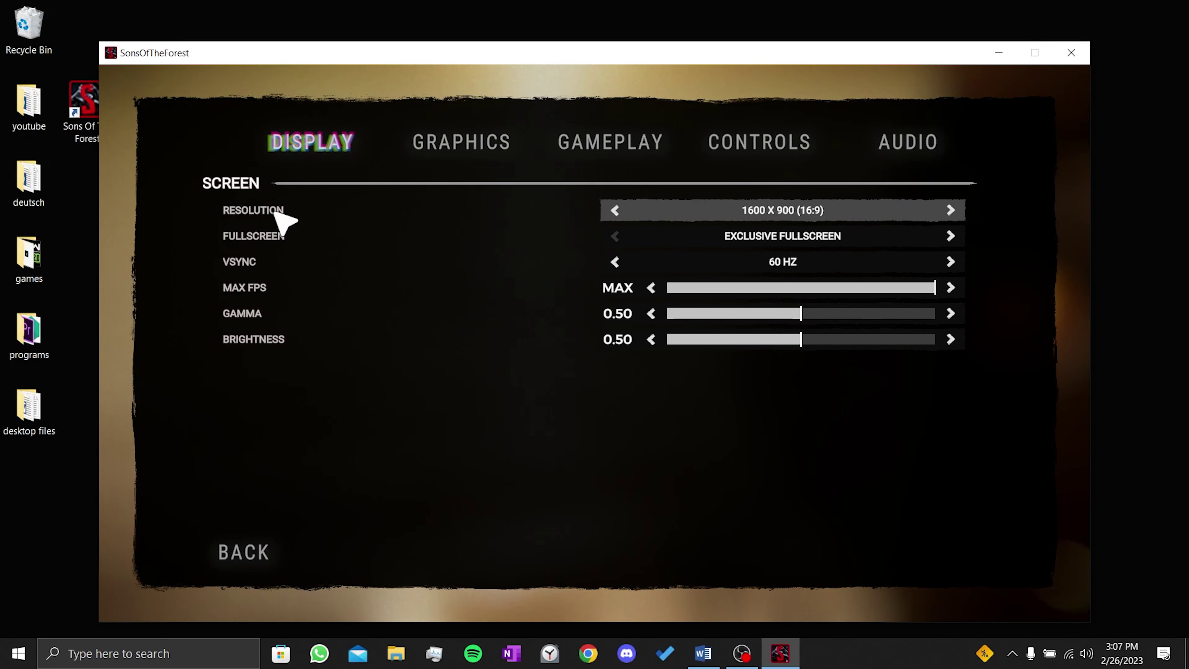
click(951, 210)
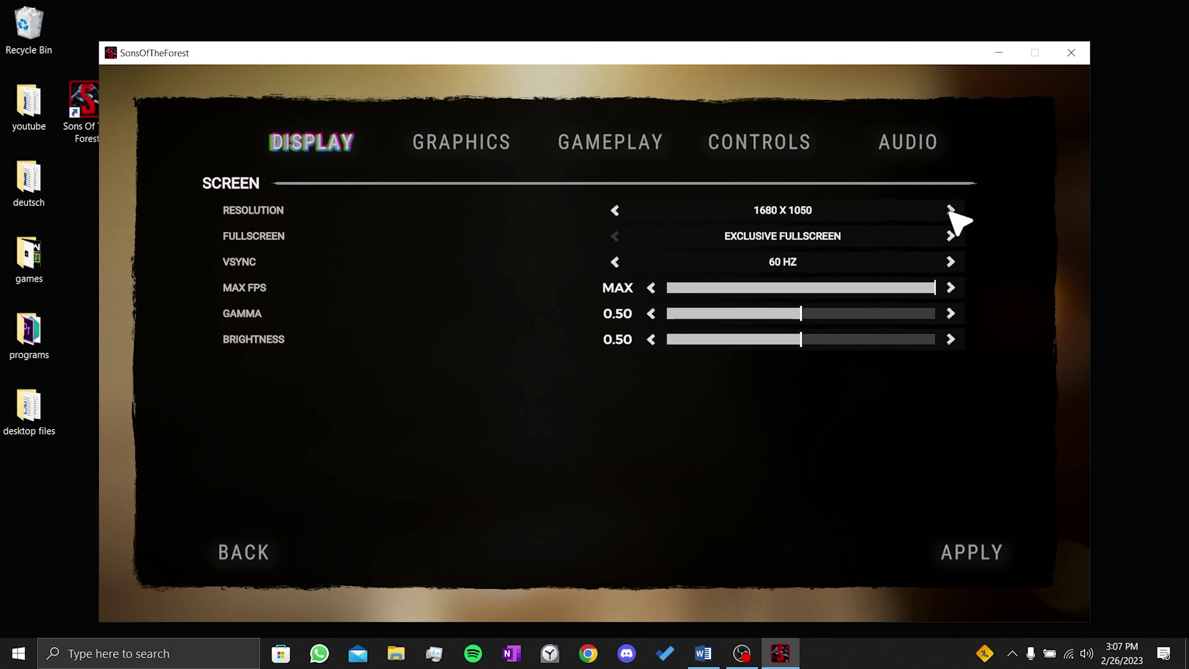
click(950, 211)
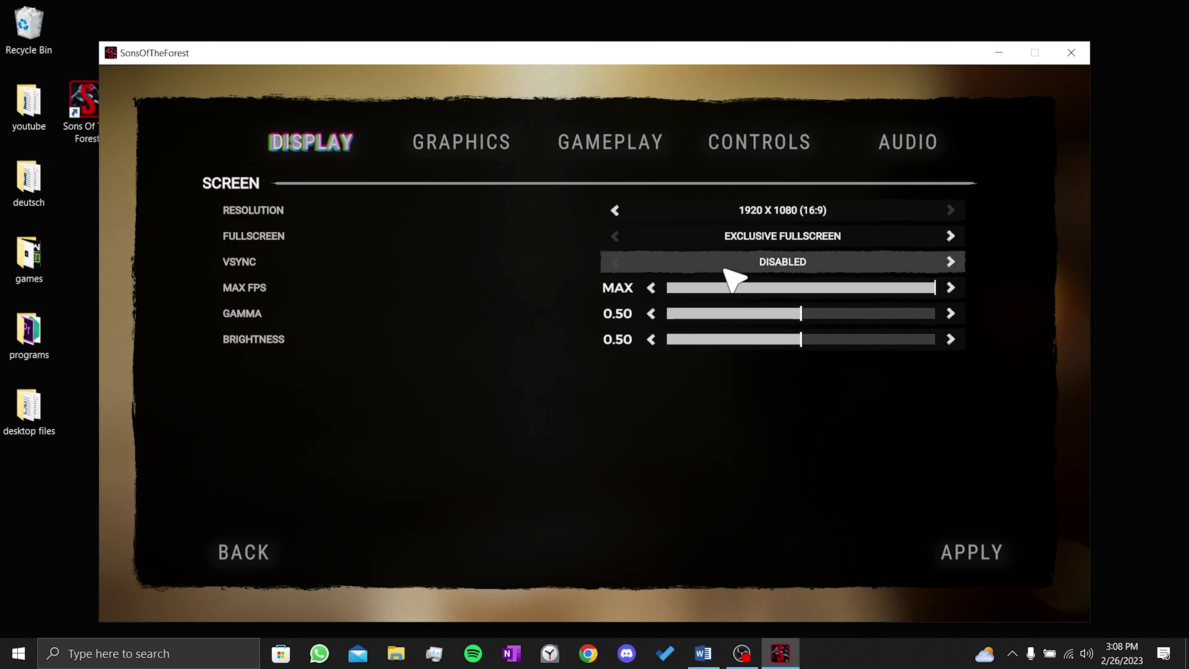
click(967, 555)
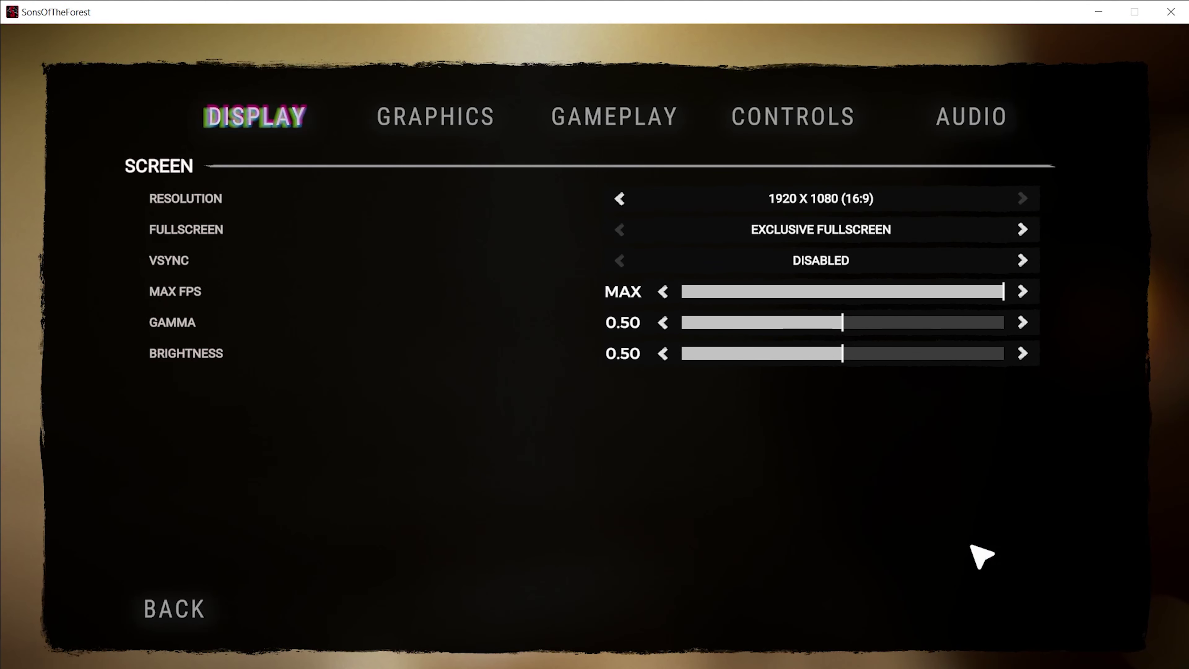
On the Graphics tab, lower Draw Distance and Grass to Medium and Clouds to Low
click(480, 131)
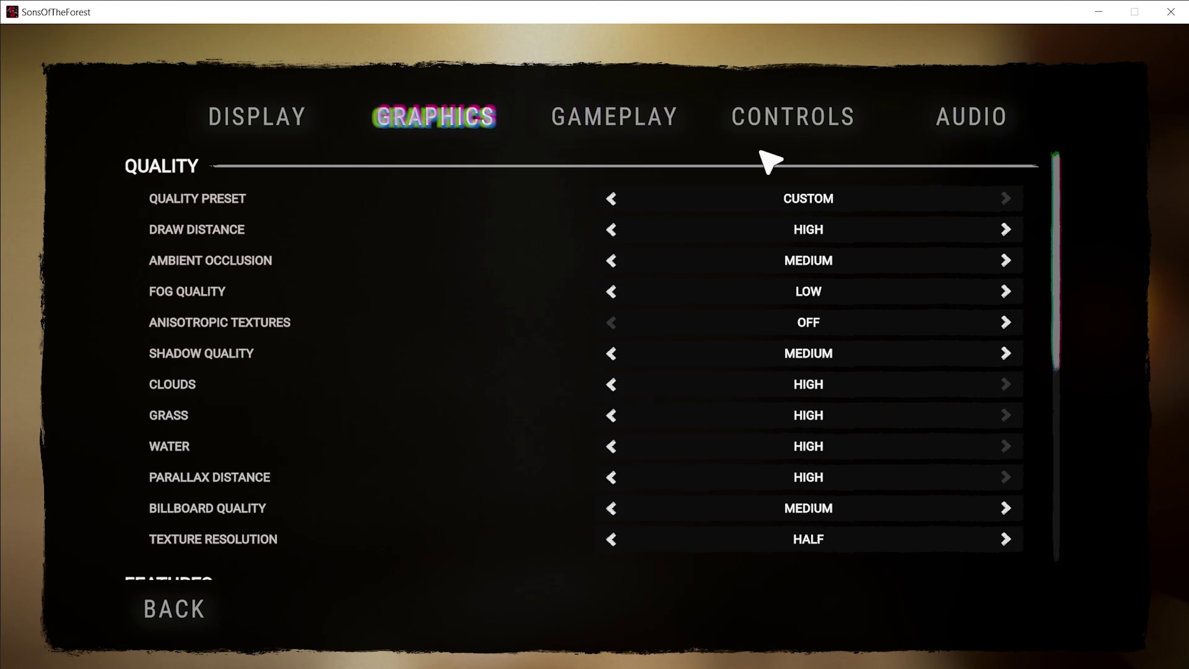
click(612, 230)
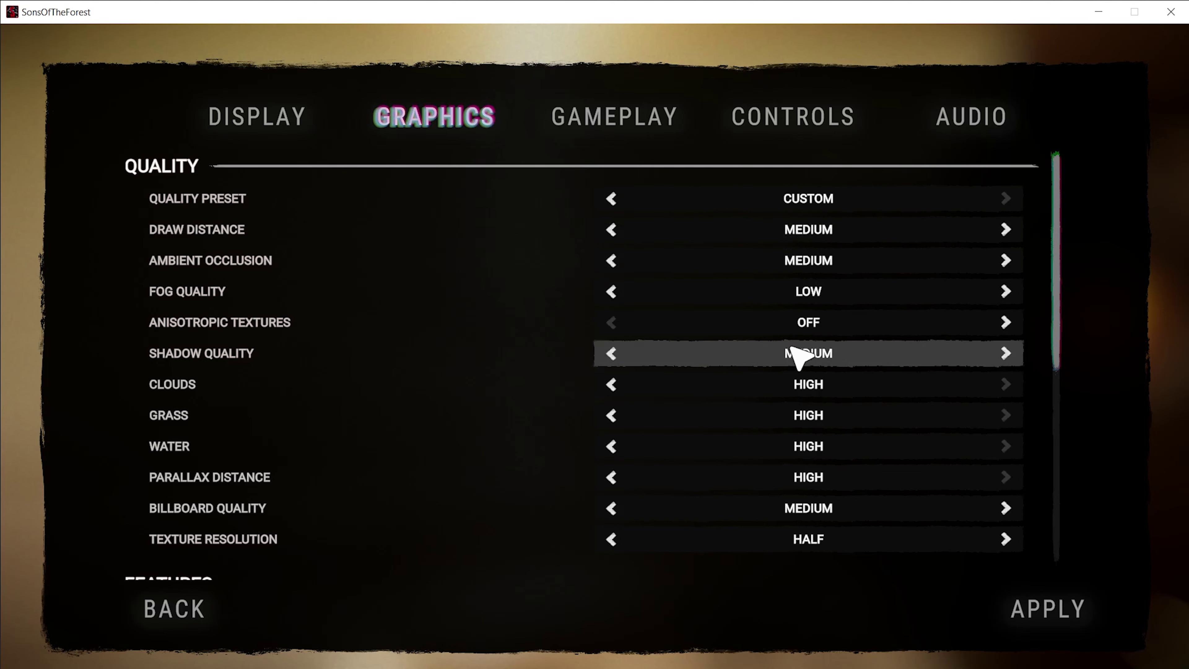
click(614, 383)
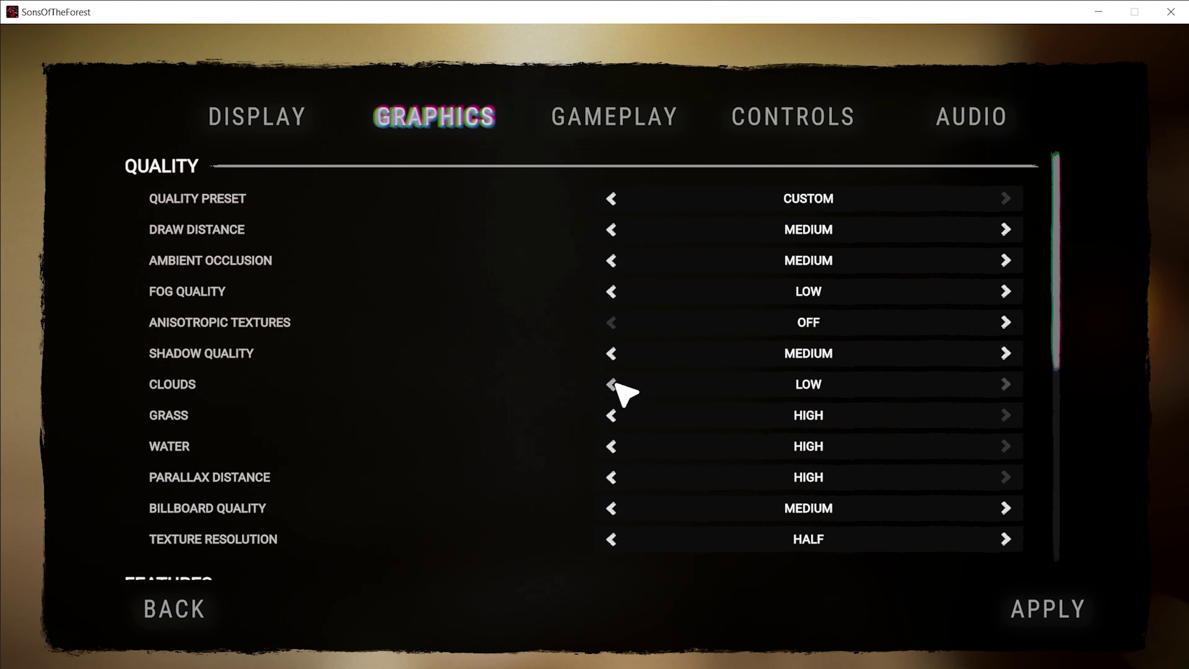
click(612, 415)
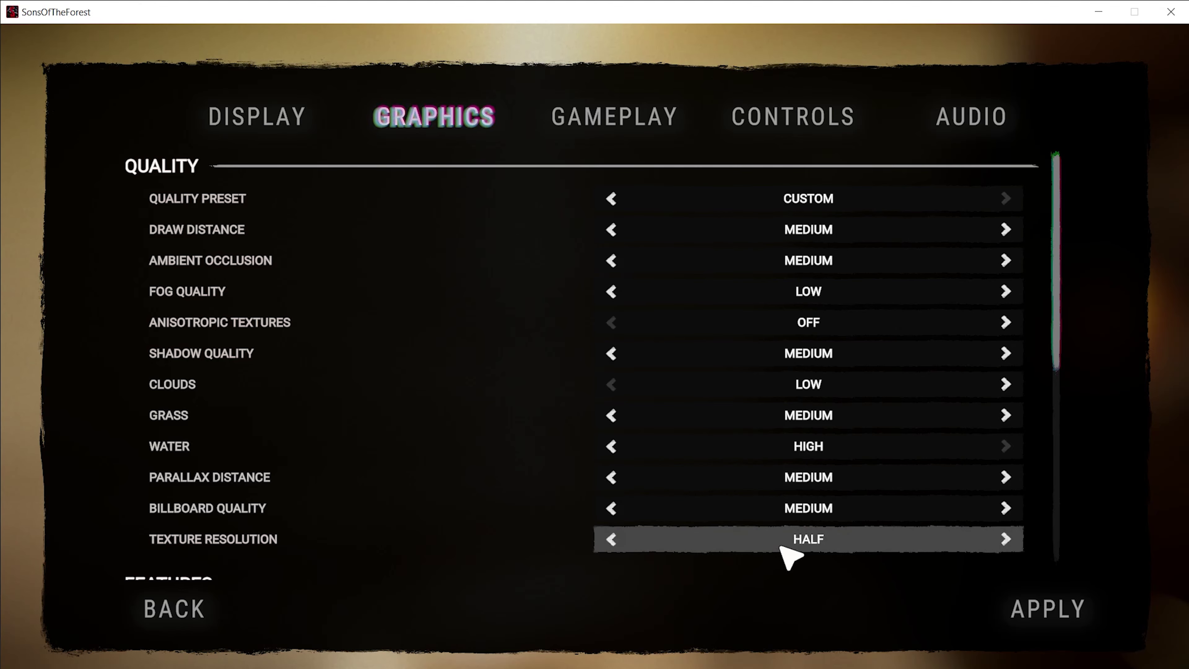
drag(1056, 293, 1053, 451)
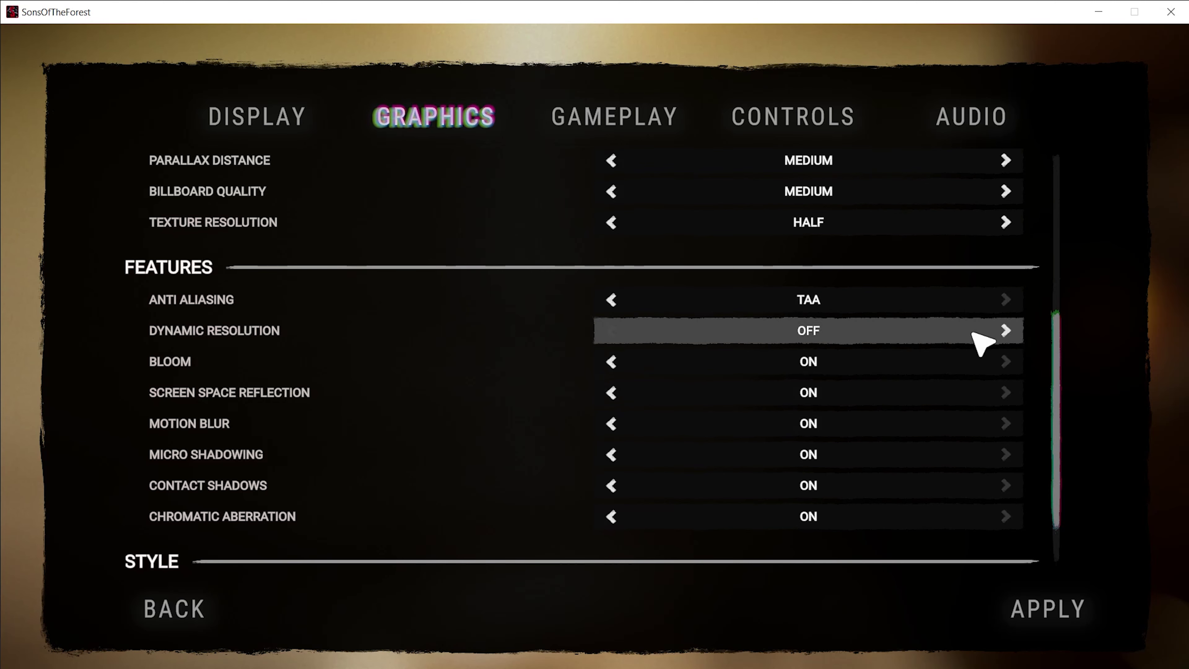
Set Dynamic Resolution to TAAU with target 50, turn Bloom off, apply, and go back
click(1006, 331)
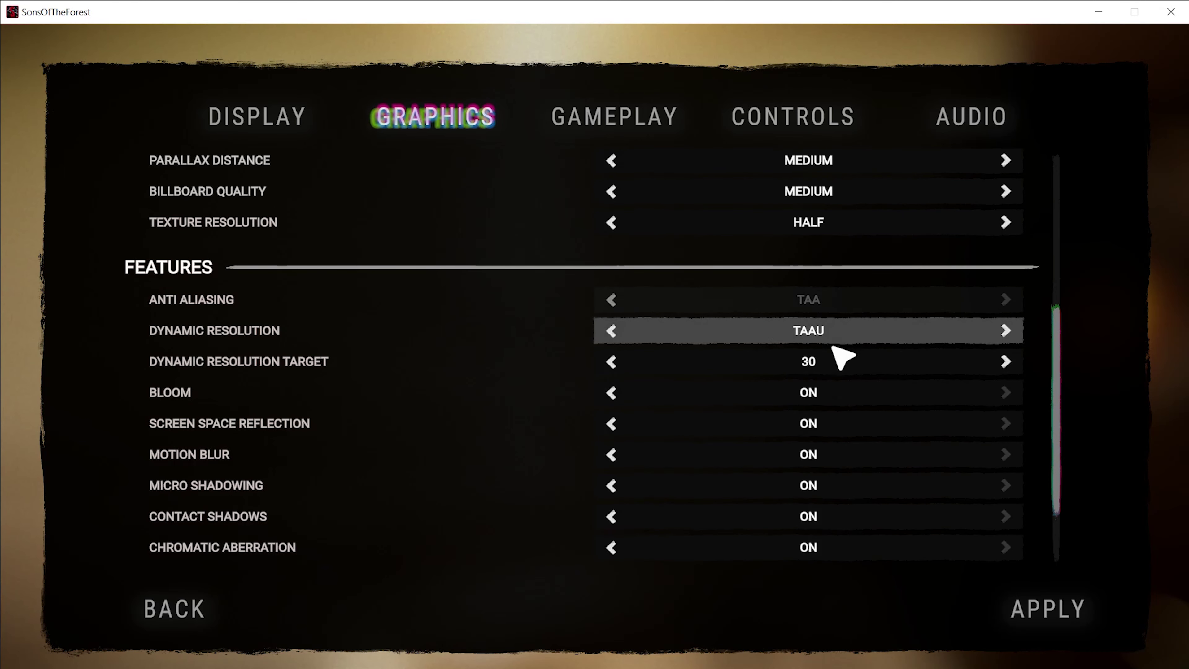
click(1010, 366)
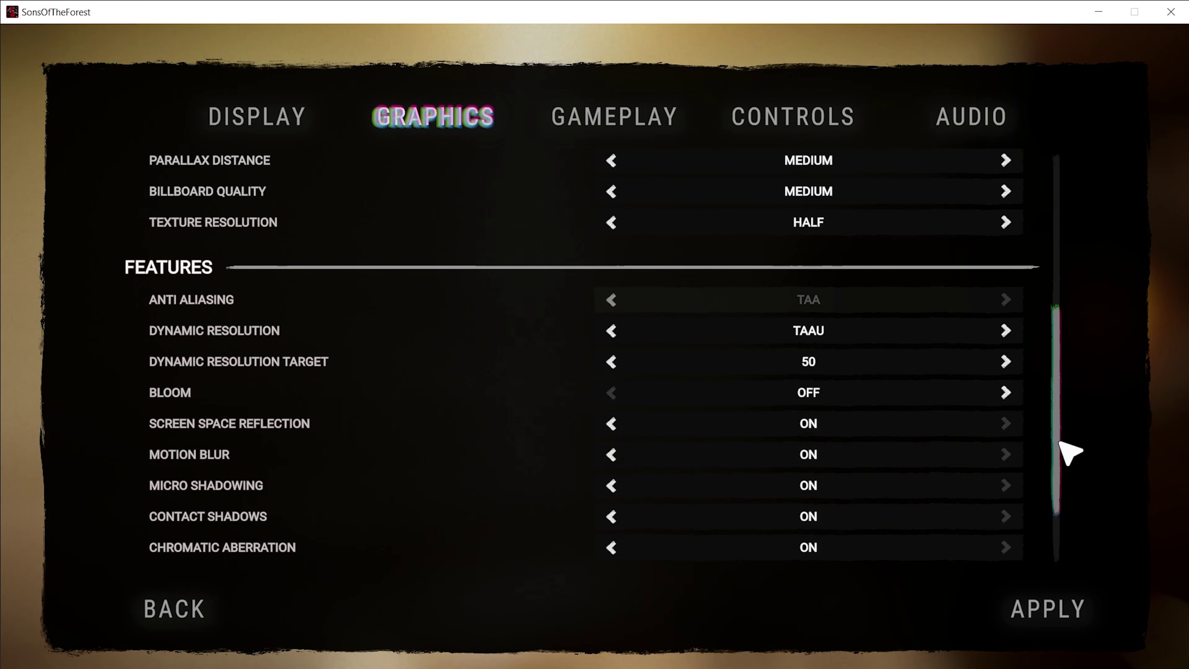
drag(1058, 440, 1058, 495)
click(1038, 599)
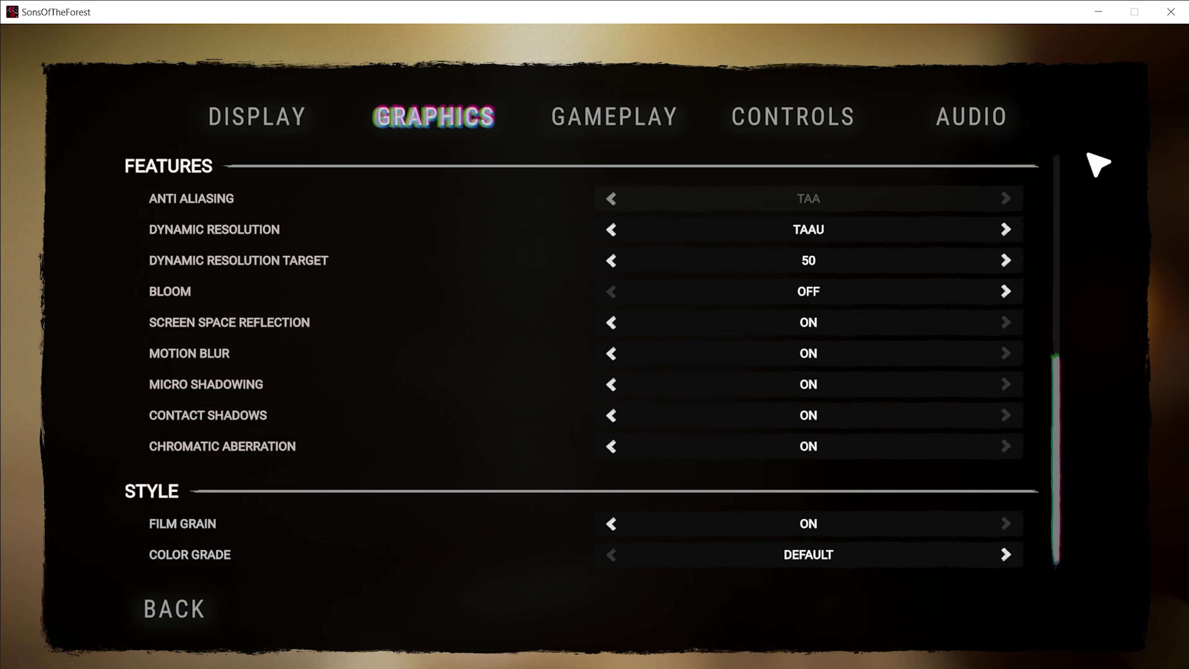
click(194, 617)
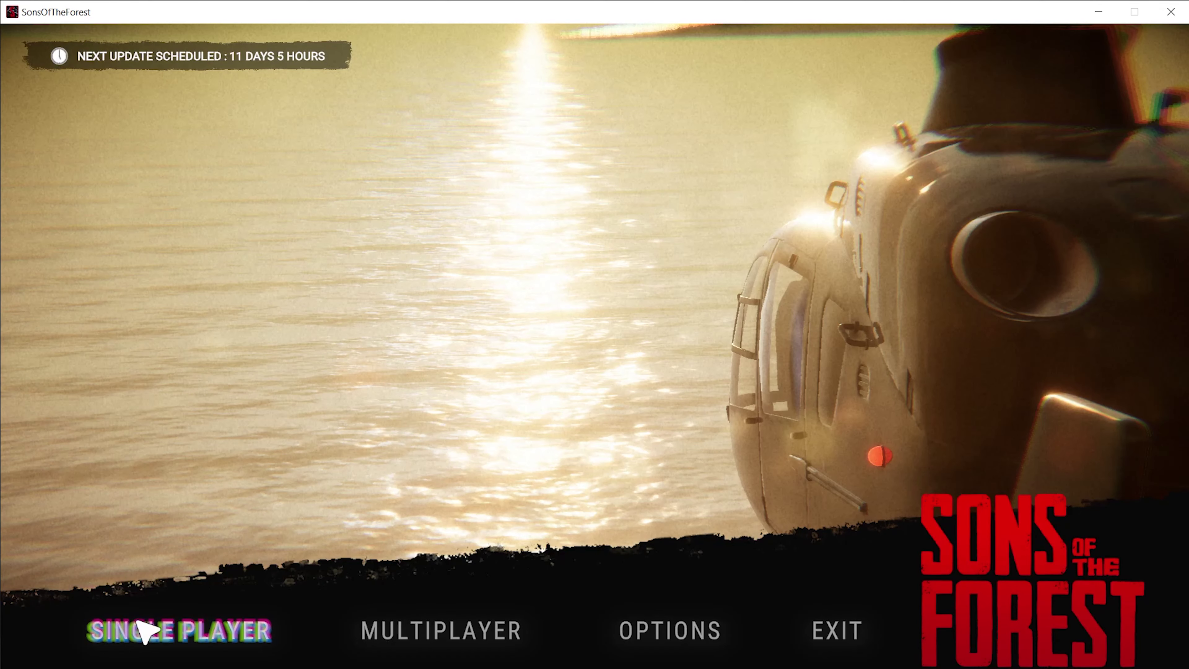
Choose Single Player > New Game and start on NORMAL difficulty
click(225, 644)
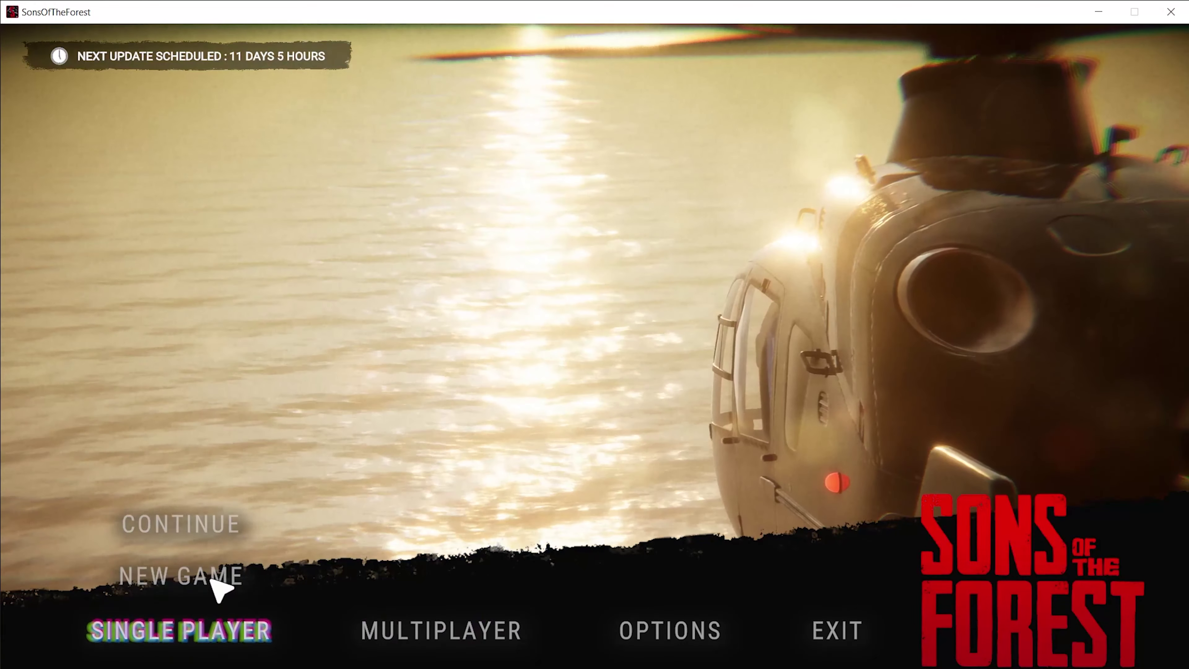
click(213, 577)
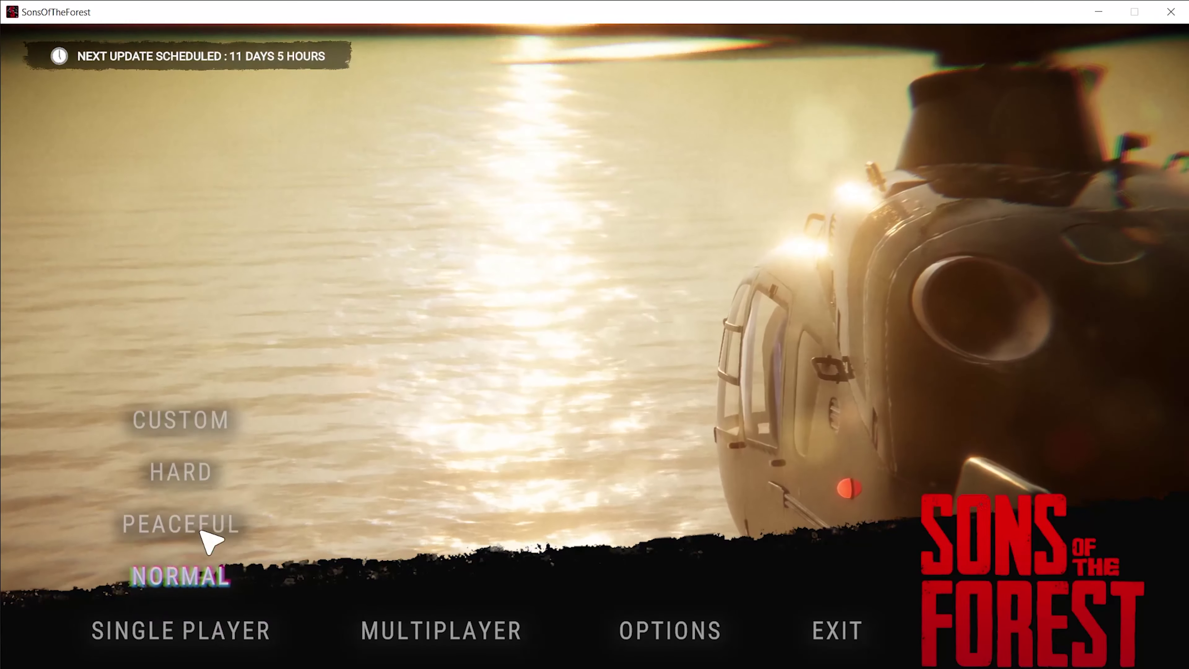
click(201, 583)
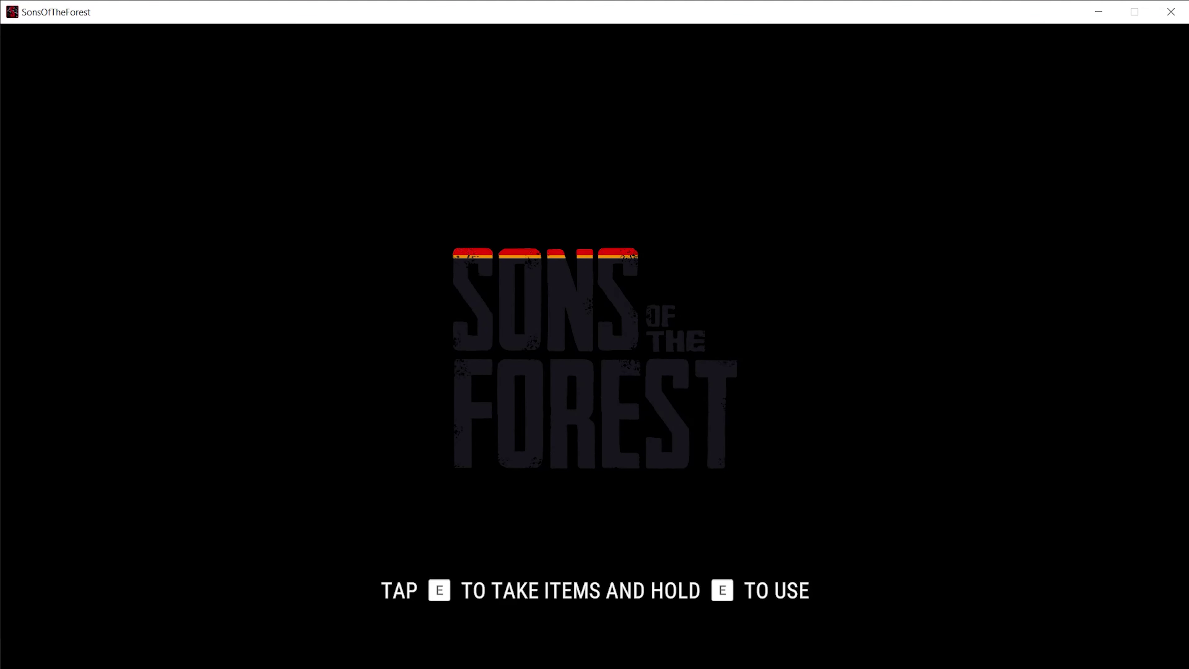